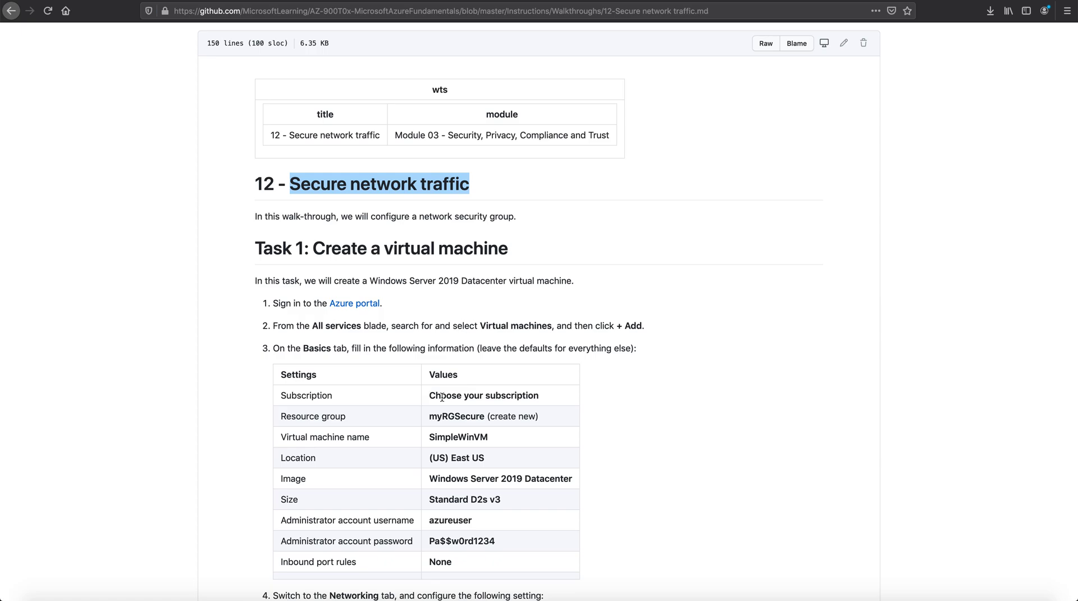
# Search all Azure services for "Virtual machines" and open the Virtual machines list.
pyautogui.scroll(-3, 422, 439)
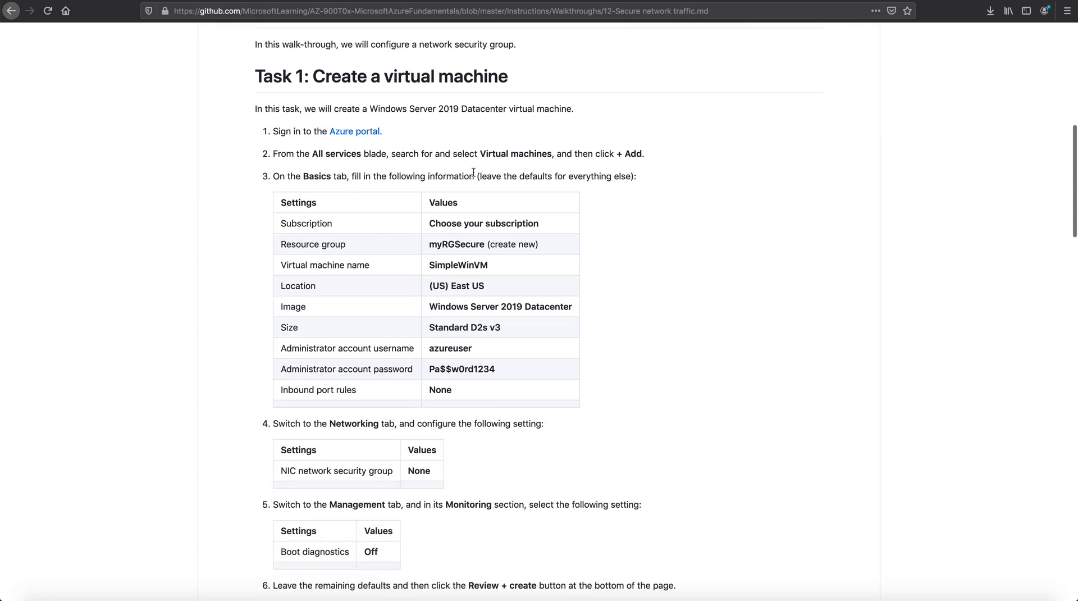
pyautogui.moveTo(481, 155); pyautogui.dragTo(550, 153)
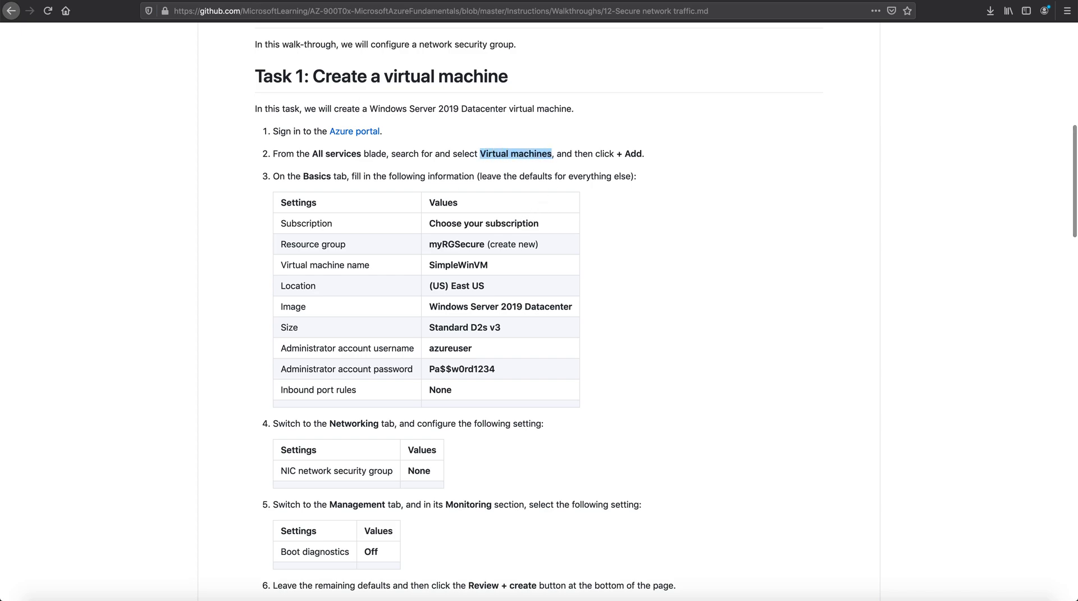
pyautogui.click(258, 0)
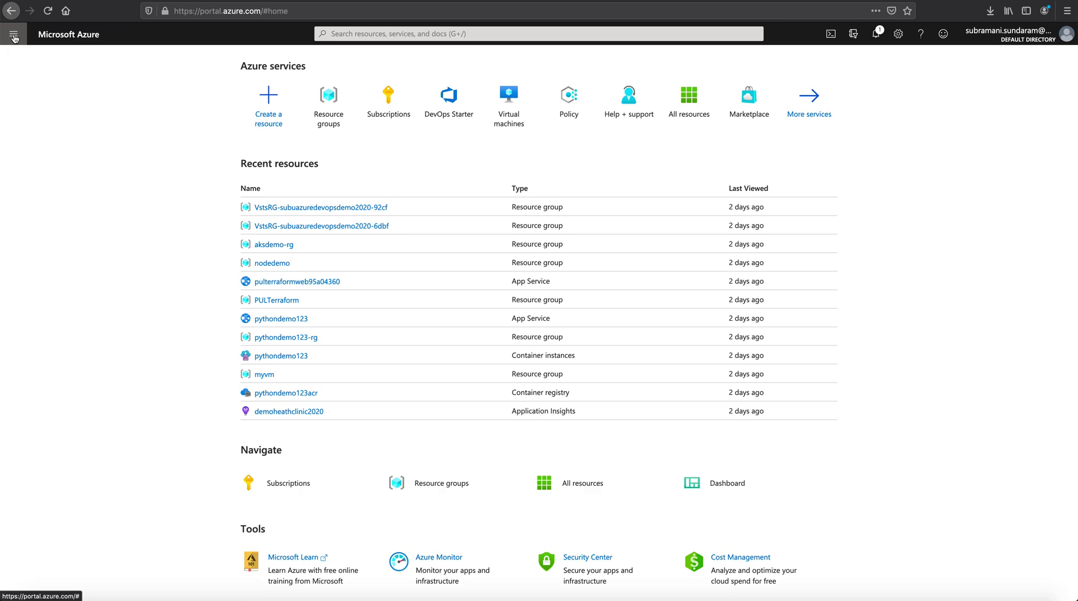
pyautogui.click(14, 34)
pyautogui.click(42, 108)
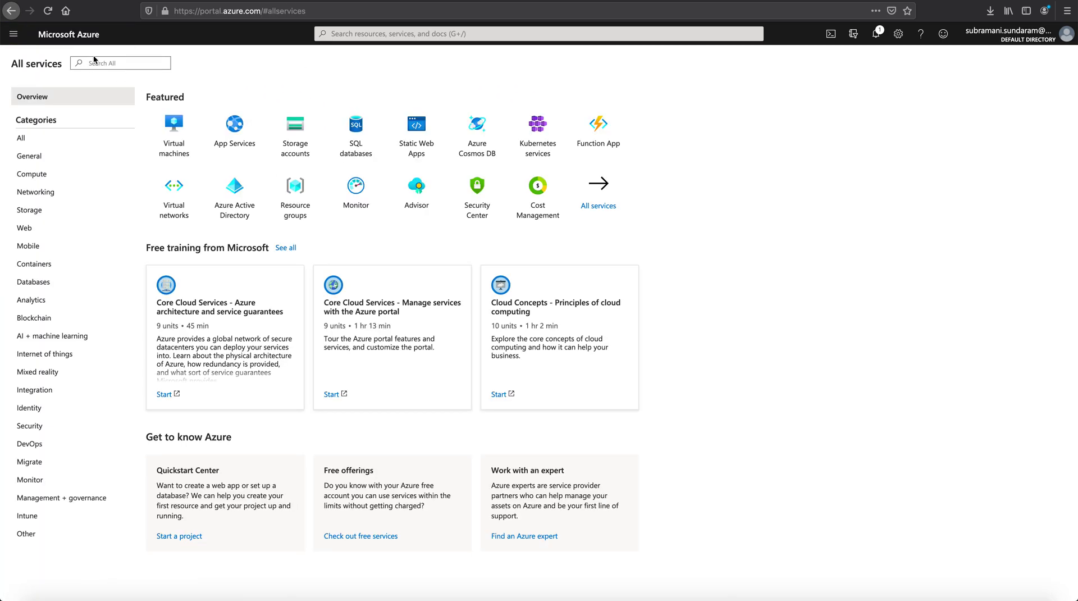
pyautogui.click(121, 63)
pyautogui.write('Virtual machines')
pyautogui.click(182, 97)
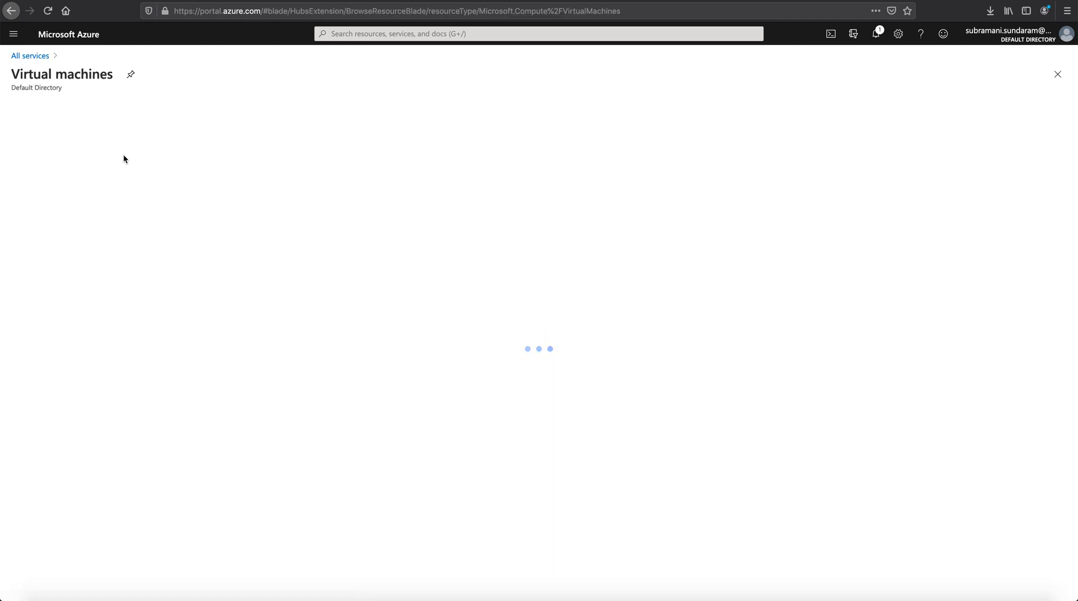
# Start adding a virtual machine and create the new resource group myRGSecure for it.
pyautogui.click(36, 114)
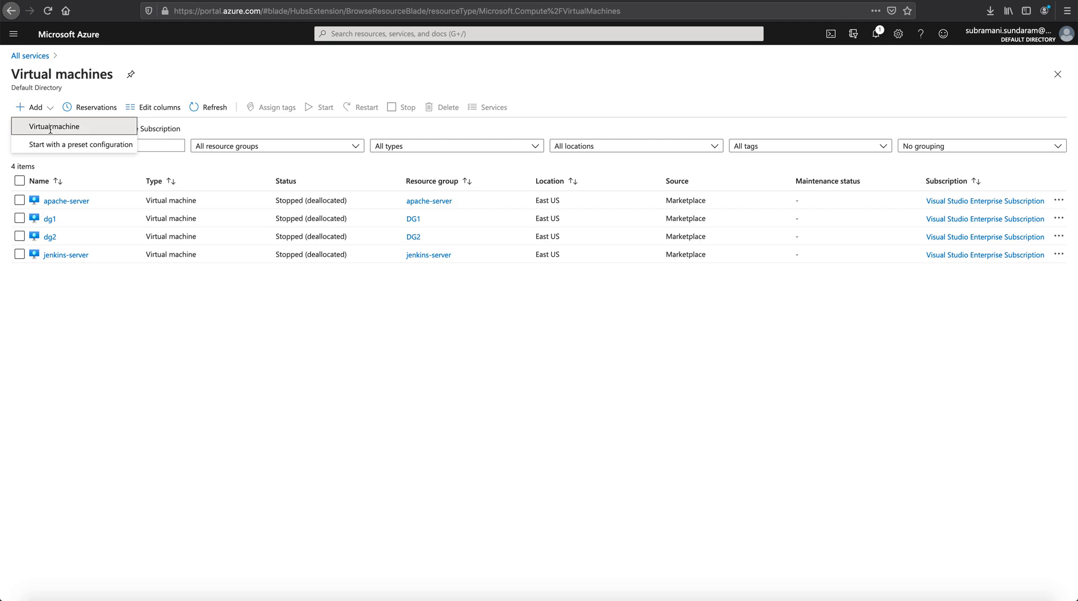
pyautogui.click(47, 129)
pyautogui.hotkey('ctrl', 'Tab')
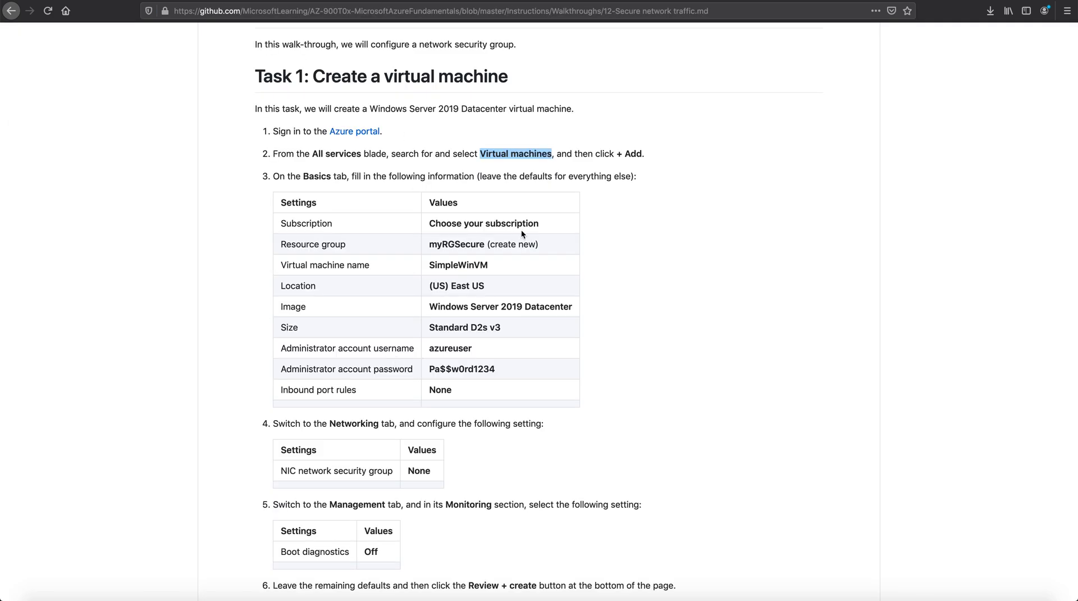
pyautogui.doubleClick(439, 247)
pyautogui.hotkey('ctrl', 'c')
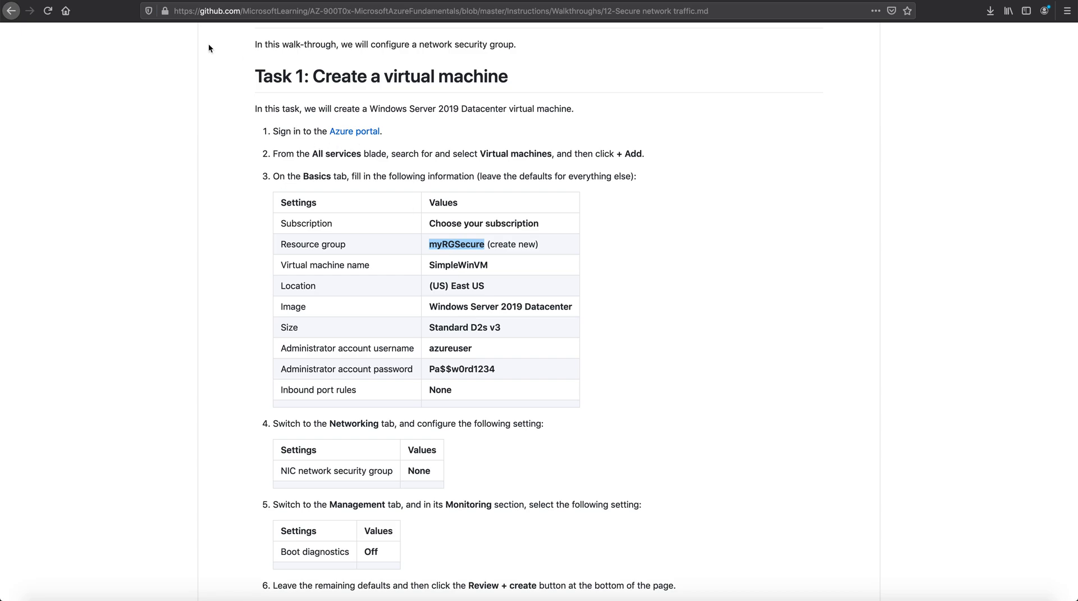
pyautogui.hotkey('ctrl', 'Tab')
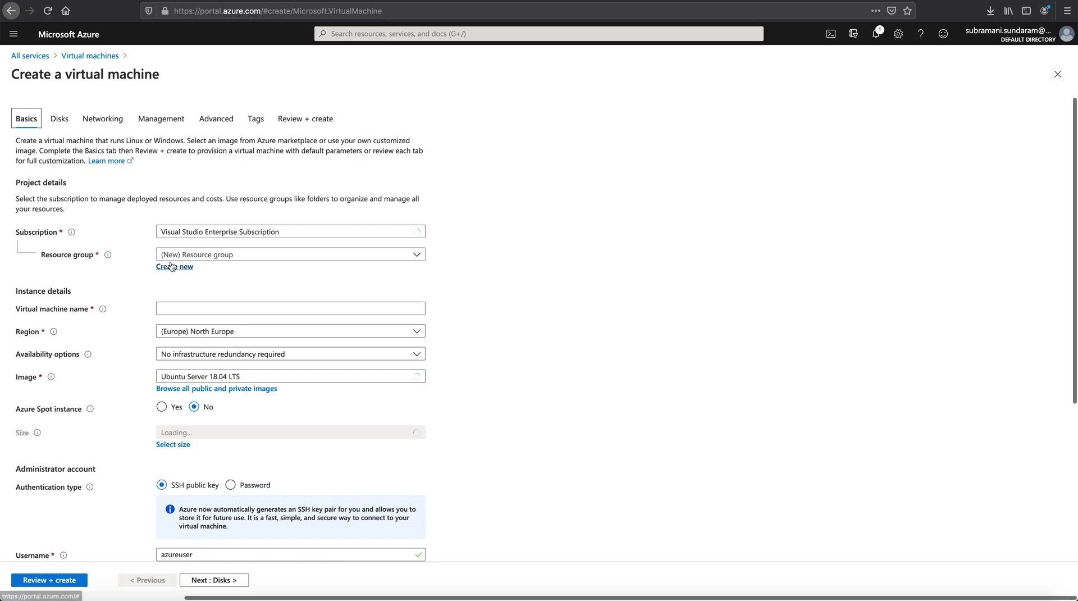
pyautogui.click(172, 266)
pyautogui.hotkey('ctrl', 'v')
pyautogui.click(197, 375)
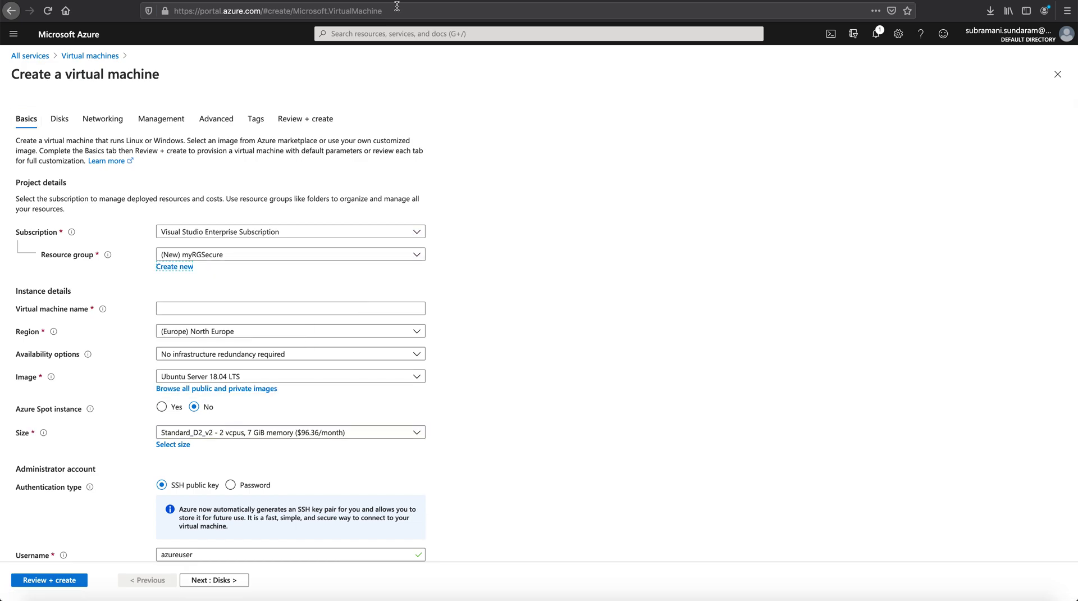
# Name the virtual machine SimpleWinVM and set its region to (US) East US.
pyautogui.hotkey('ctrl', 'Tab')
pyautogui.doubleClick(465, 270)
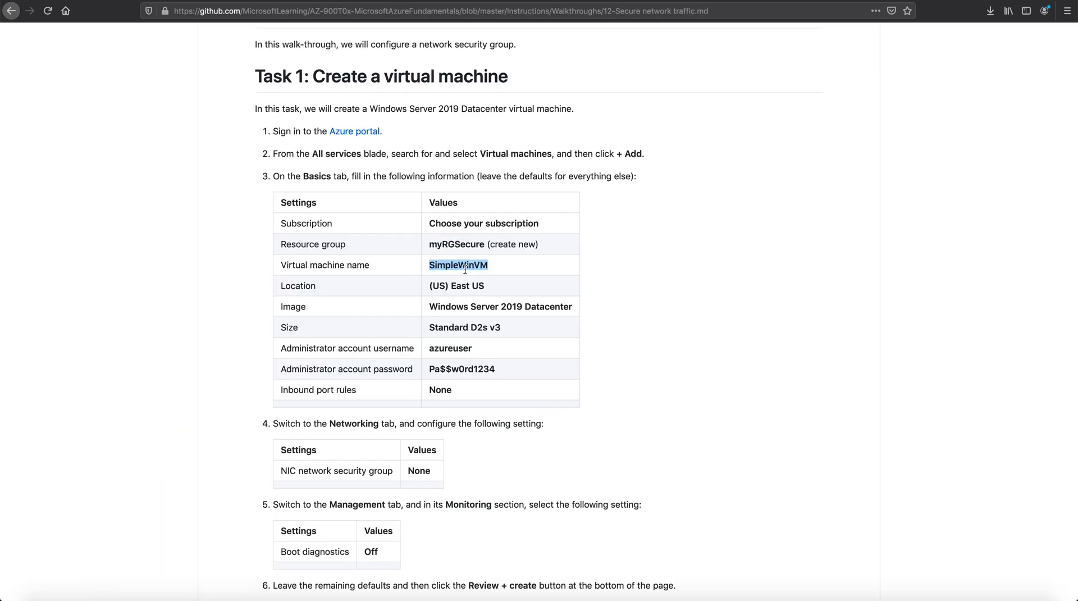
pyautogui.hotkey('ctrl', 'c')
pyautogui.hotkey('ctrl', 'Tab')
pyautogui.press('Tab')
pyautogui.hotkey('ctrl', 'v')
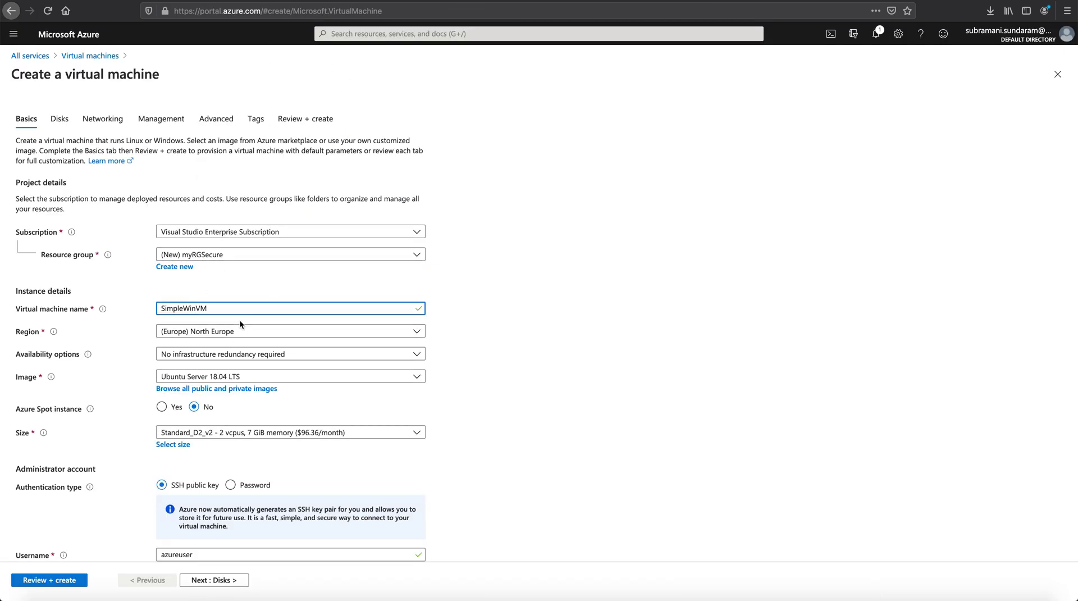
pyautogui.click(232, 333)
pyautogui.click(234, 88)
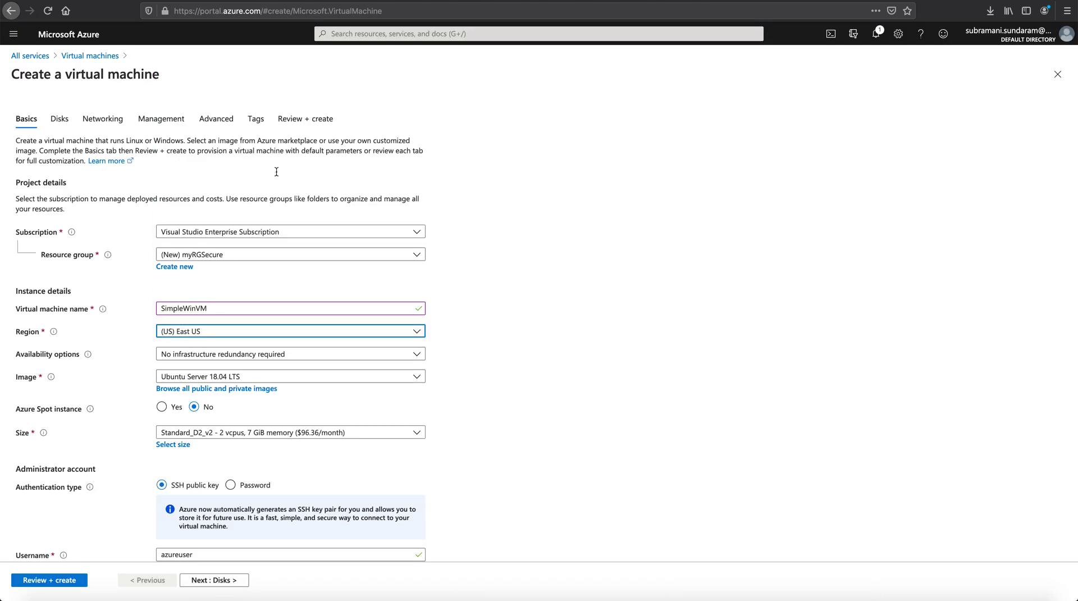
# Set the virtual machine's image to Windows Server 2019 Datacenter, as listed in the walkthrough.
pyautogui.hotkey('ctrl', 'Tab')
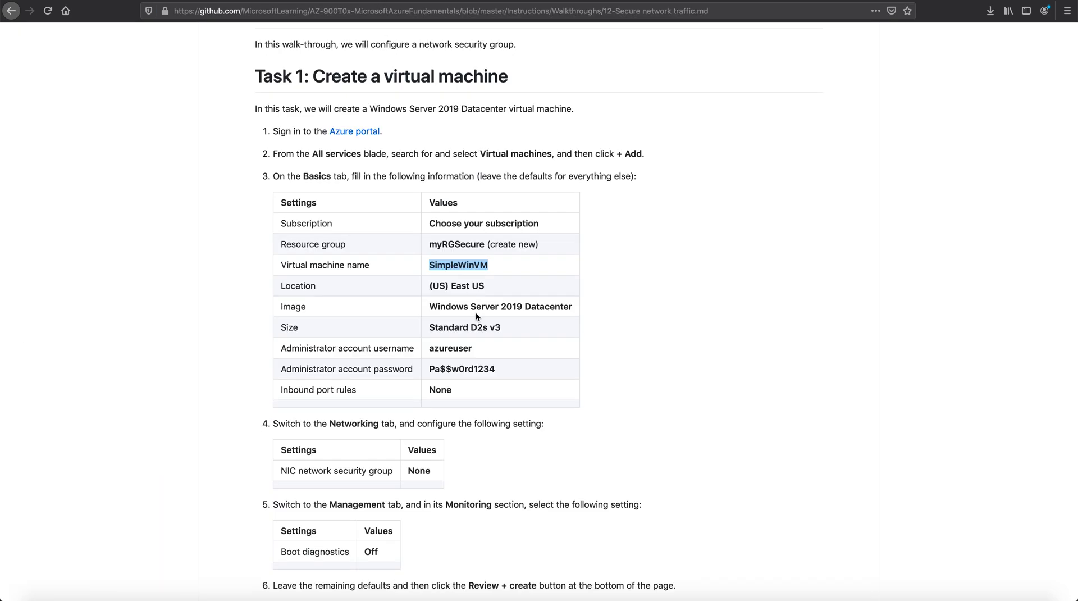
pyautogui.scroll(-1, 477, 311)
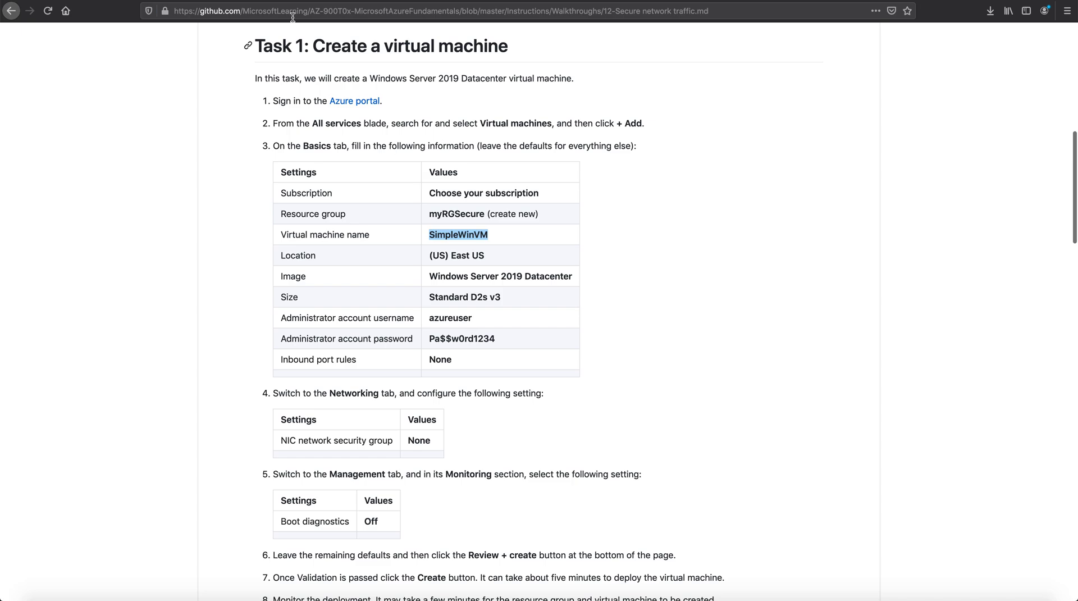
pyautogui.hotkey('ctrl', 'Tab')
pyautogui.scroll(-3, 316, 474)
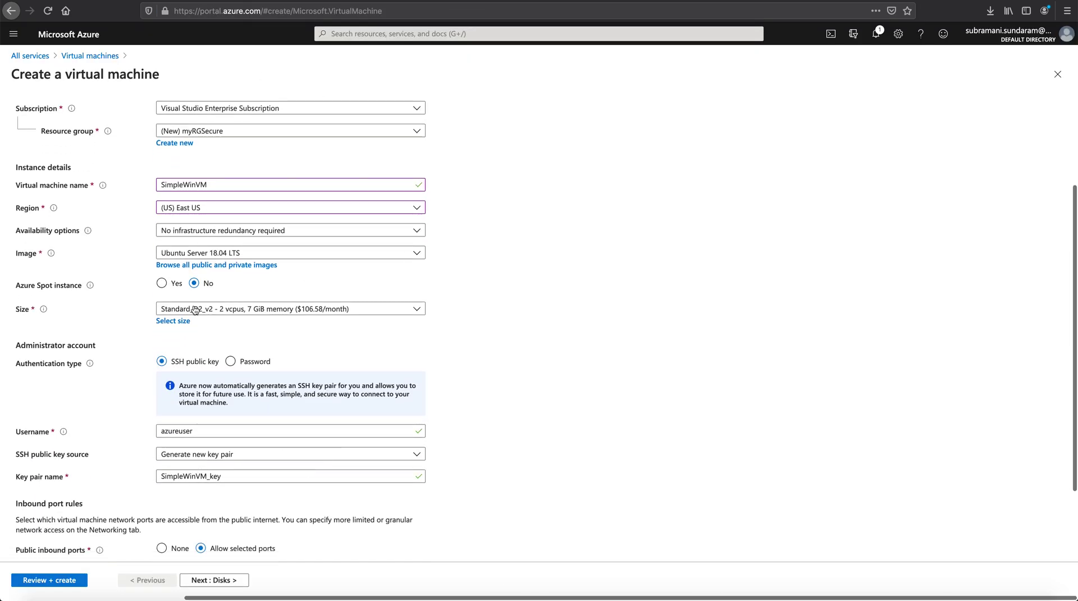
pyautogui.click(257, 254)
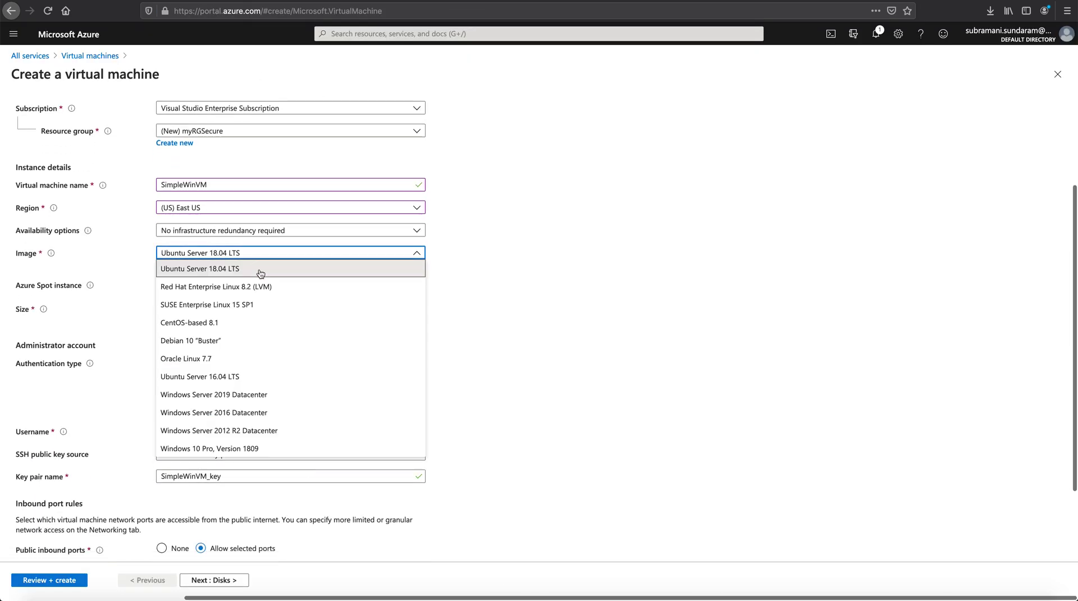
pyautogui.click(264, 395)
# Copy the administrator username azureuser from the walkthrough into the administrator account's username.
pyautogui.scroll(-1, 337, 314)
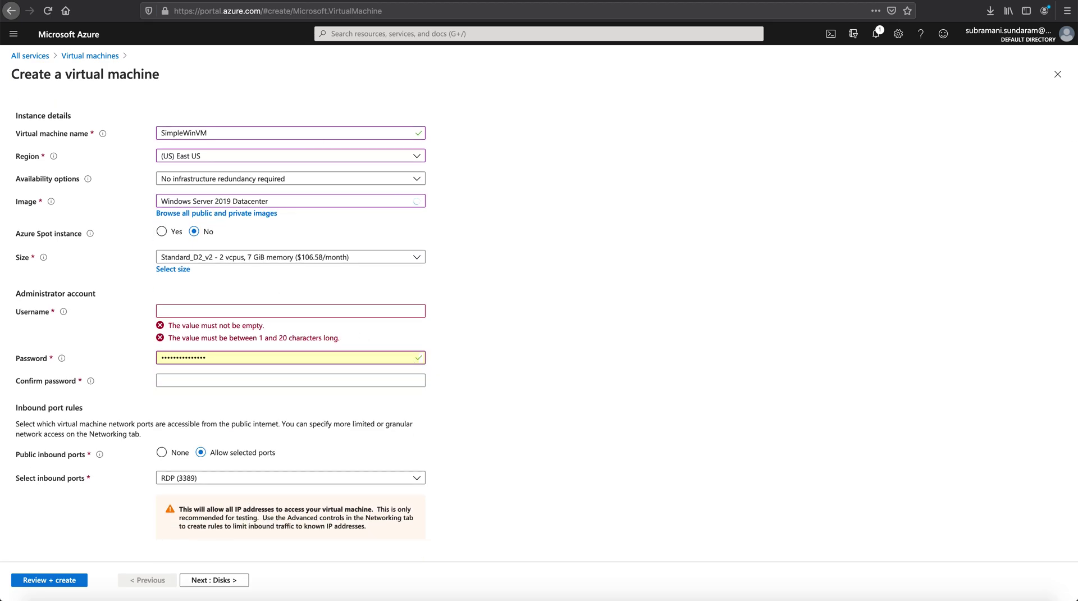
pyautogui.click(307, 1)
pyautogui.doubleClick(457, 319)
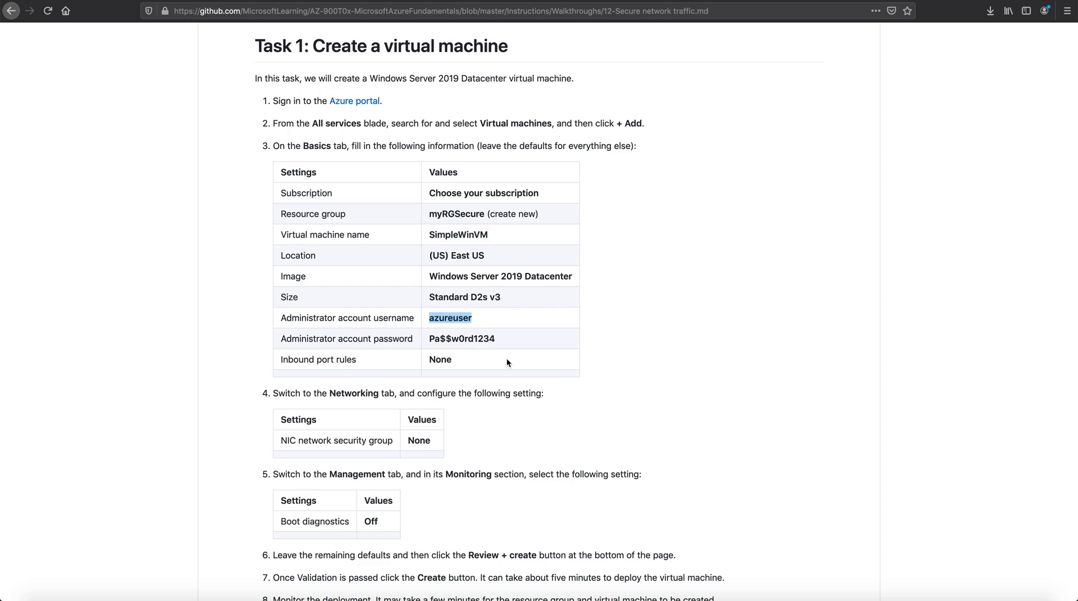
pyautogui.click(258, 1)
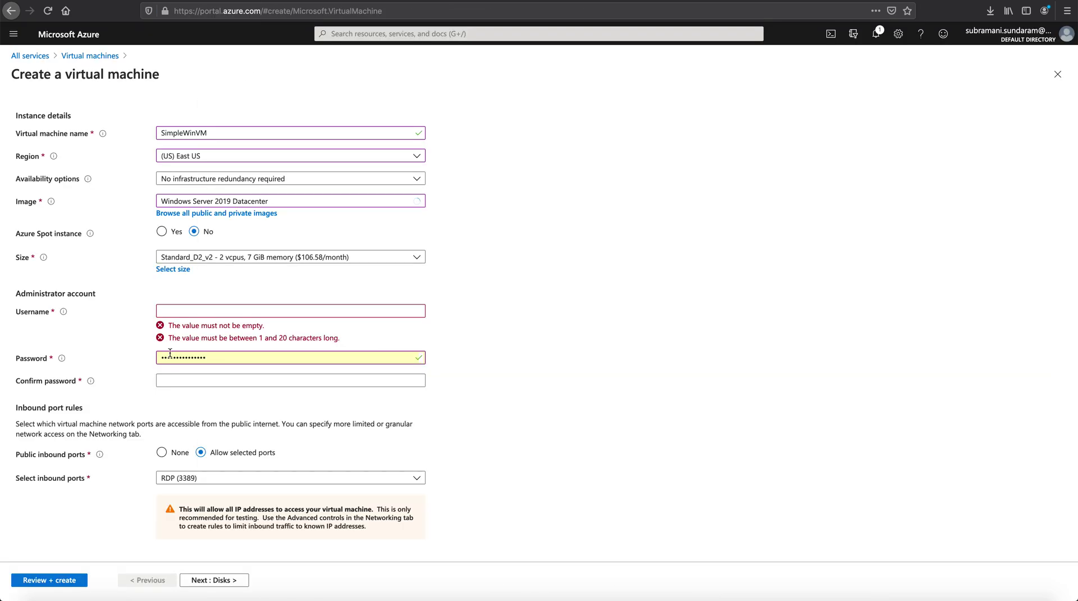
pyautogui.click(190, 313)
pyautogui.hotkey('ctrl', 'v')
# Copy the administrator password from the walkthrough into both the password and the confirm password fields.
pyautogui.hotkey('ctrl', 'Tab')
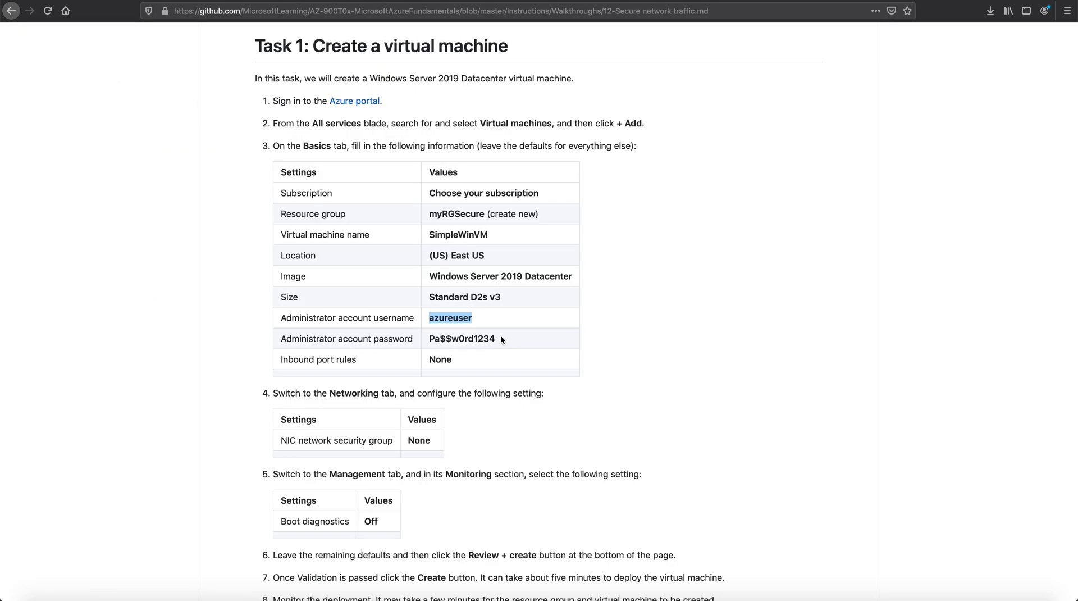
pyautogui.moveTo(501, 337); pyautogui.dragTo(430, 340)
pyautogui.click(222, 3)
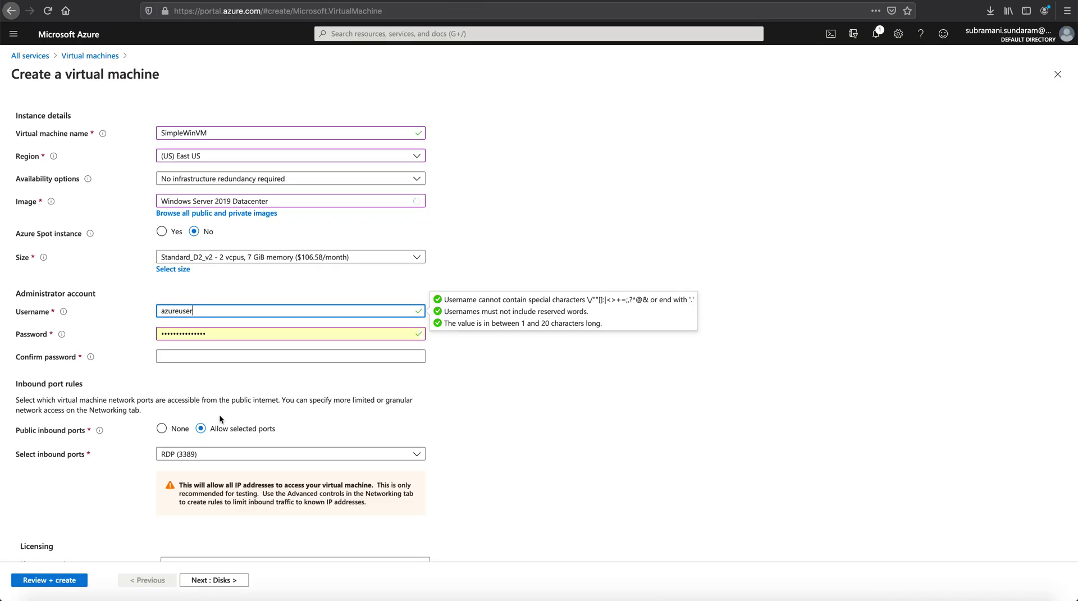
pyautogui.moveTo(218, 333); pyautogui.dragTo(149, 333)
pyautogui.press('super+v')
pyautogui.click(184, 355)
pyautogui.press('super+v')
pyautogui.click(499, 393)
pyautogui.scroll(-3, 499, 392)
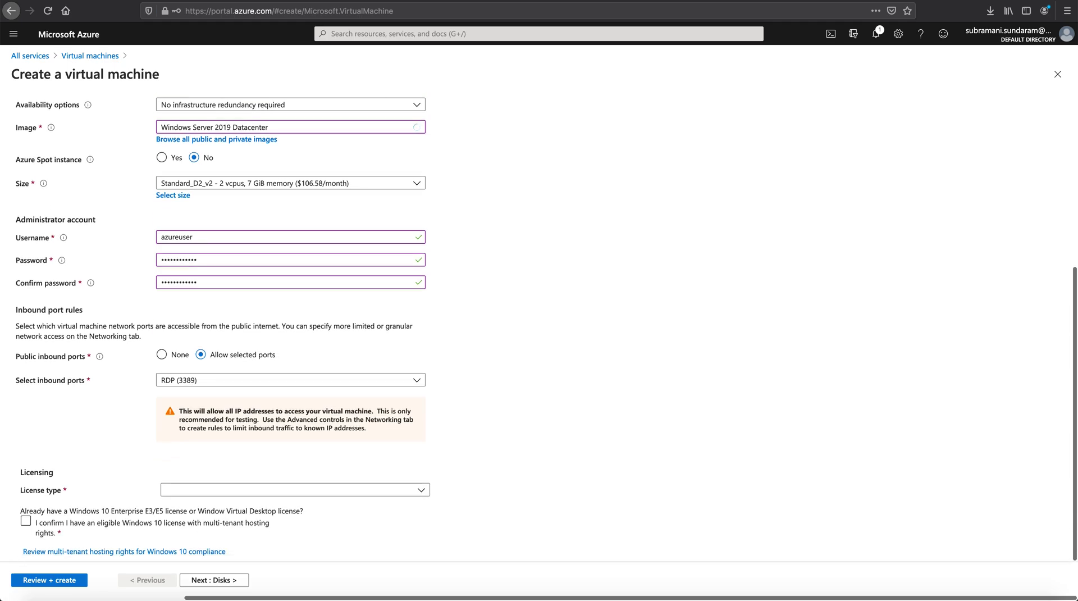
pyautogui.click(368, 2)
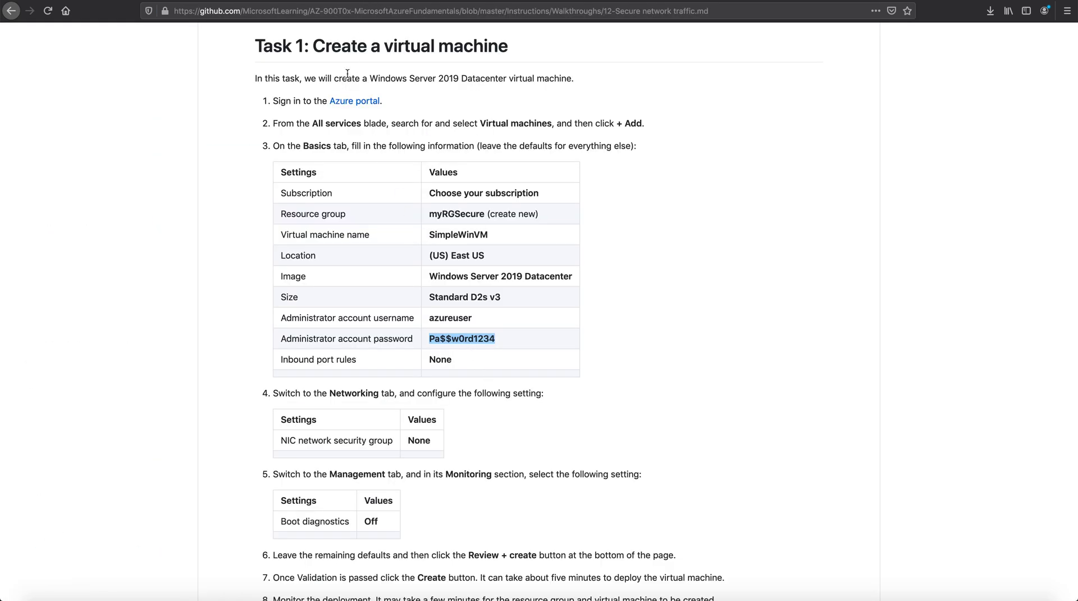
pyautogui.click(263, 2)
pyautogui.click(221, 382)
pyautogui.scroll(1, 167, 450)
pyautogui.click(174, 383)
pyautogui.click(166, 453)
pyautogui.scroll(2, 524, 429)
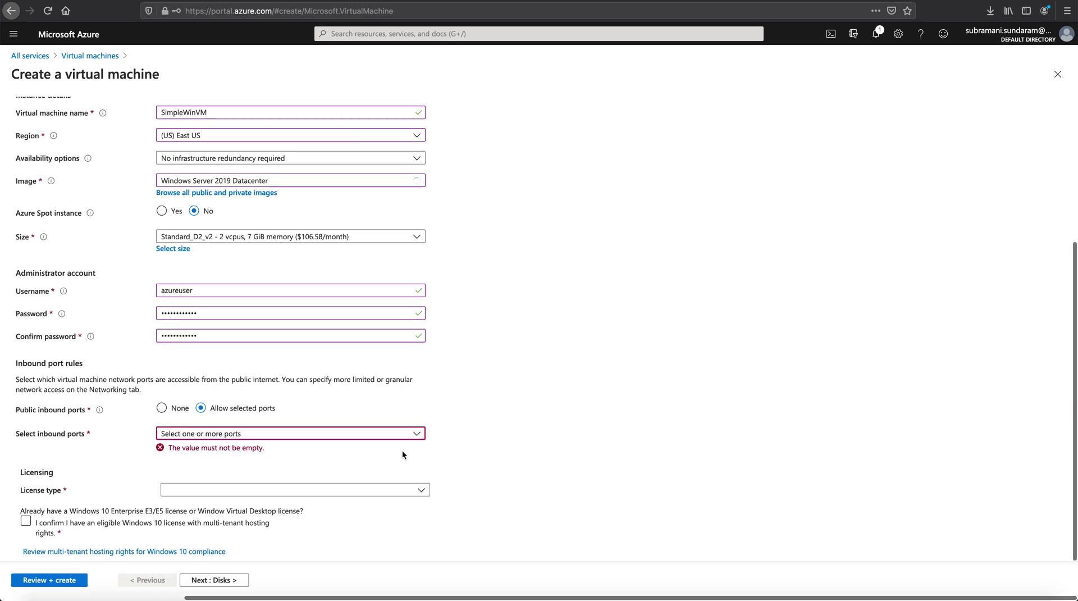
pyautogui.click(268, 437)
pyautogui.click(181, 507)
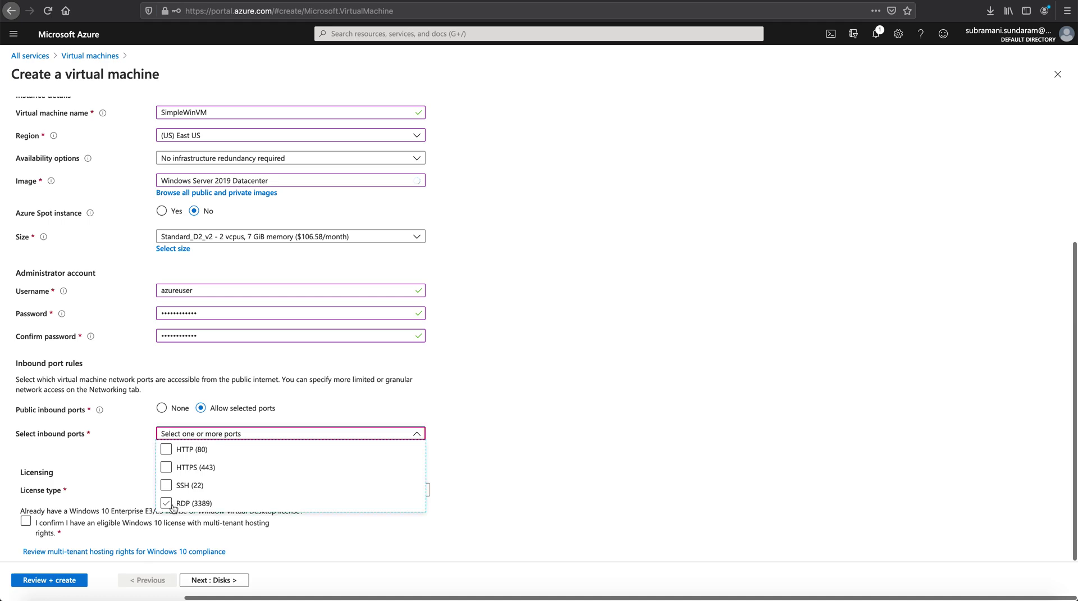
pyautogui.click(595, 500)
# Set the public inbound ports to None and confirm the eligible Windows 10 license with multi-tenant hosting rights.
pyautogui.scroll(-2, 440, 420)
pyautogui.click(160, 355)
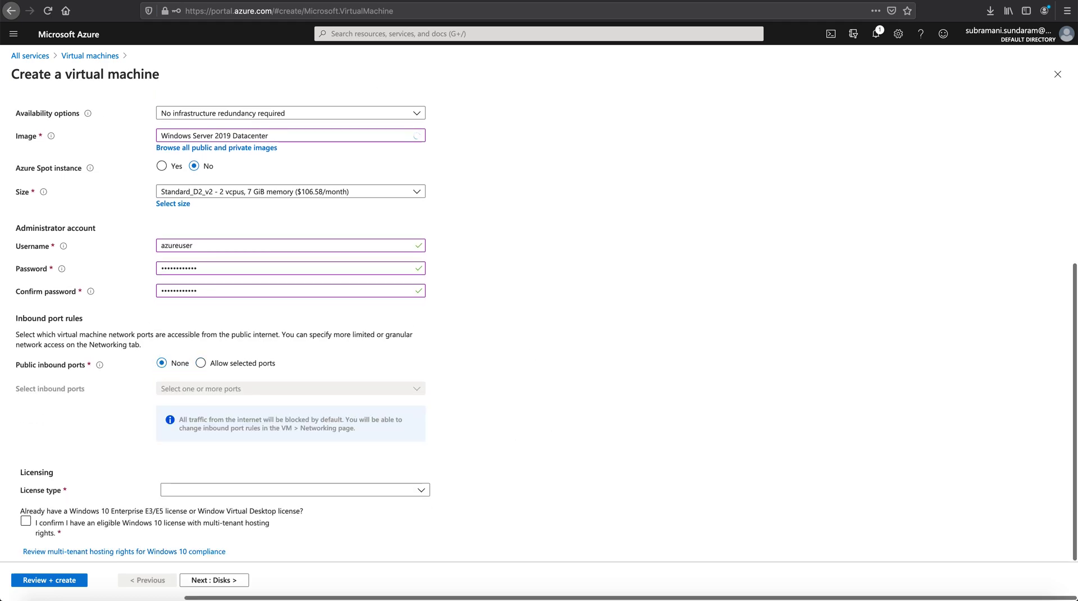
pyautogui.click(357, 0)
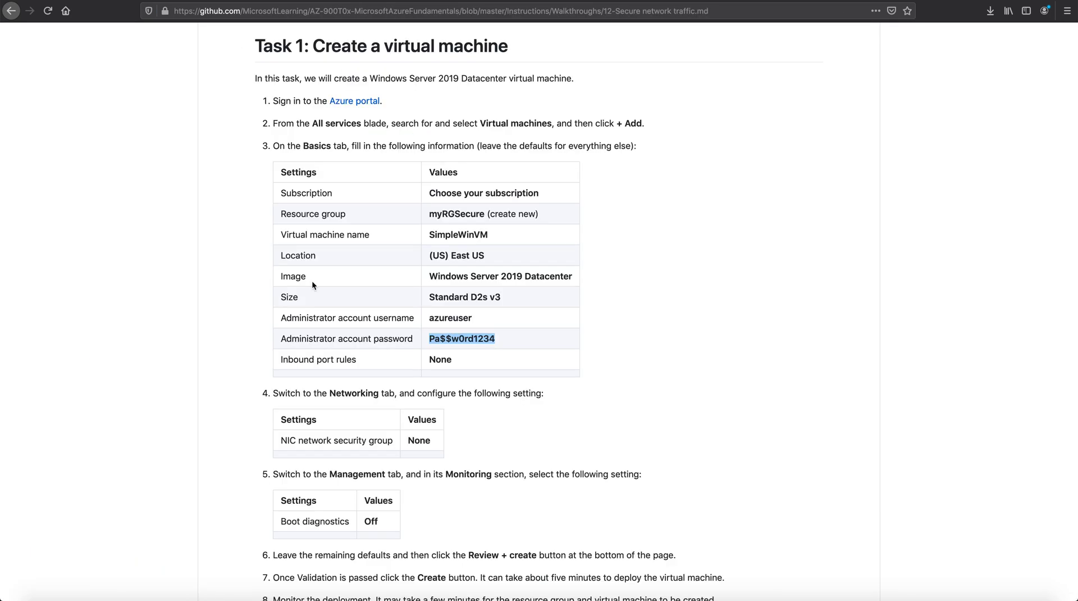
pyautogui.scroll(-3, 445, 423)
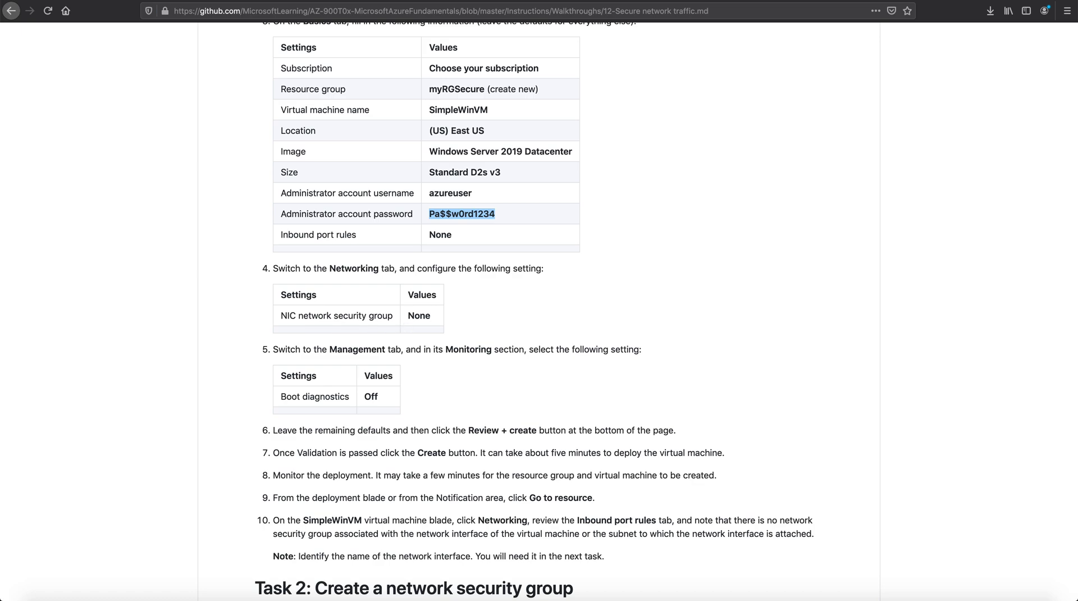
pyautogui.click(225, 1)
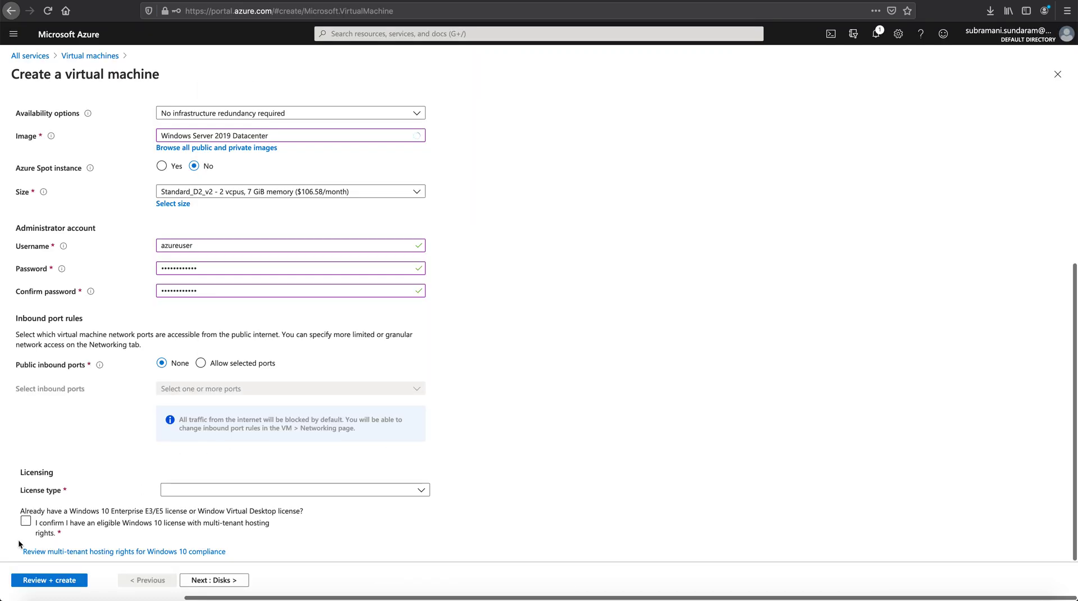
pyautogui.click(25, 521)
# Set the NIC network security group to None in the networking settings and turn boot diagnostics off in the management settings.
pyautogui.click(194, 581)
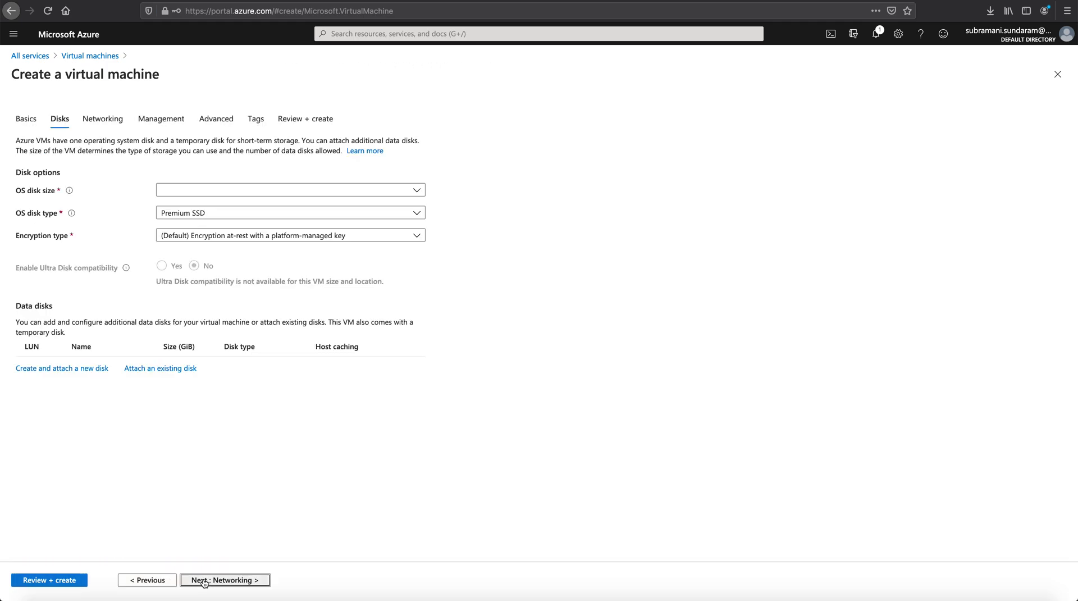
pyautogui.click(216, 580)
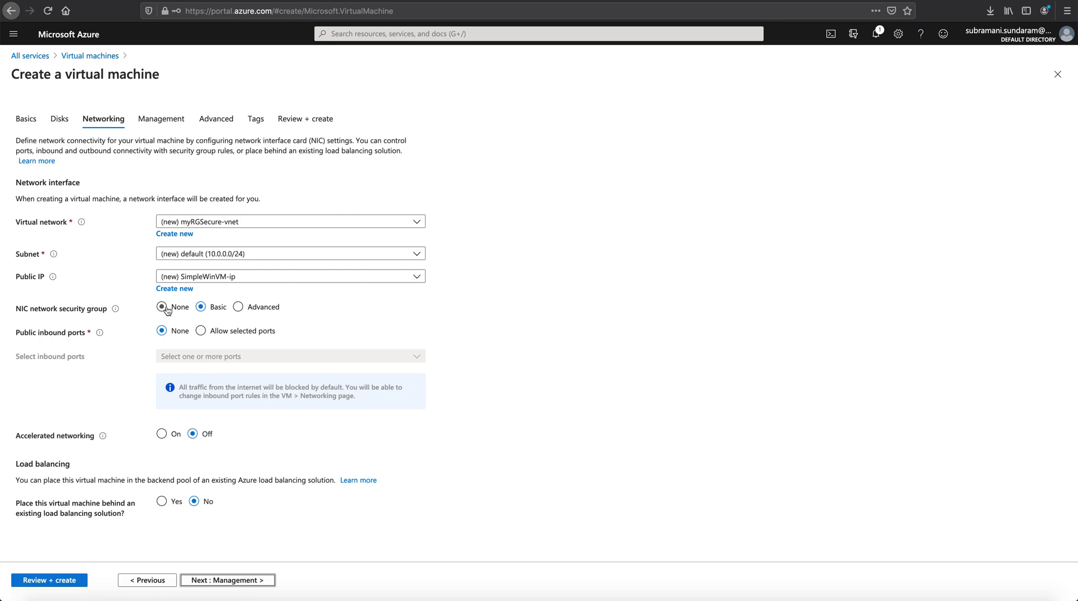
pyautogui.click(172, 310)
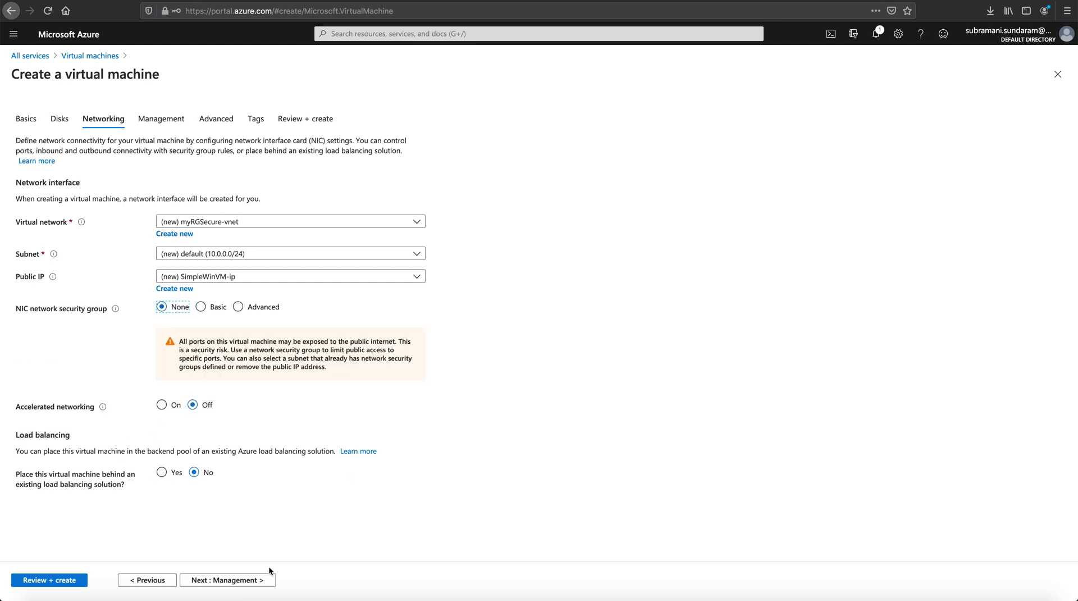
pyautogui.click(263, 581)
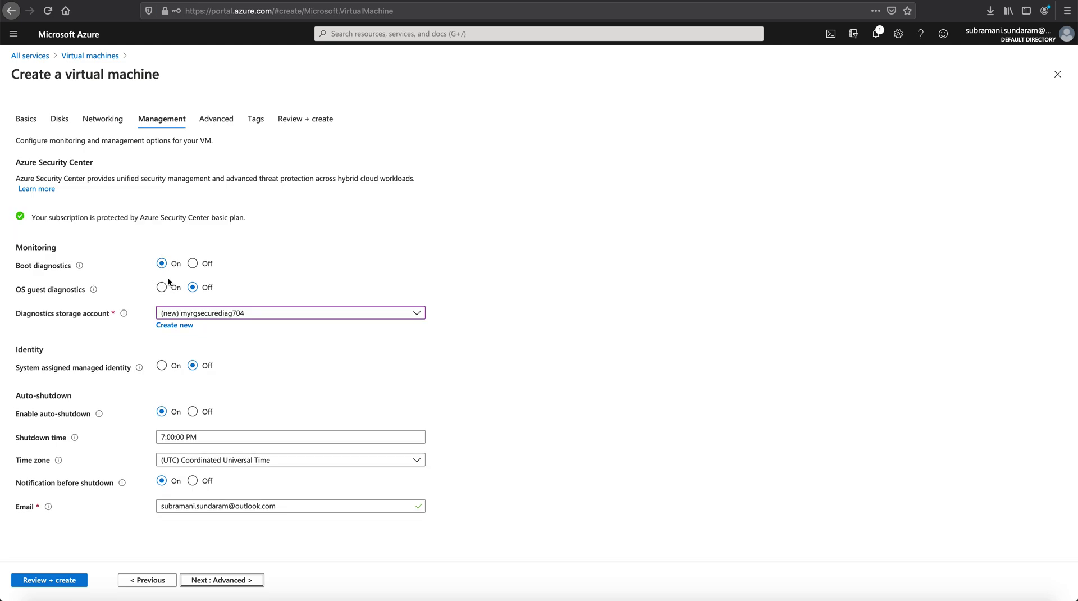
pyautogui.click(194, 264)
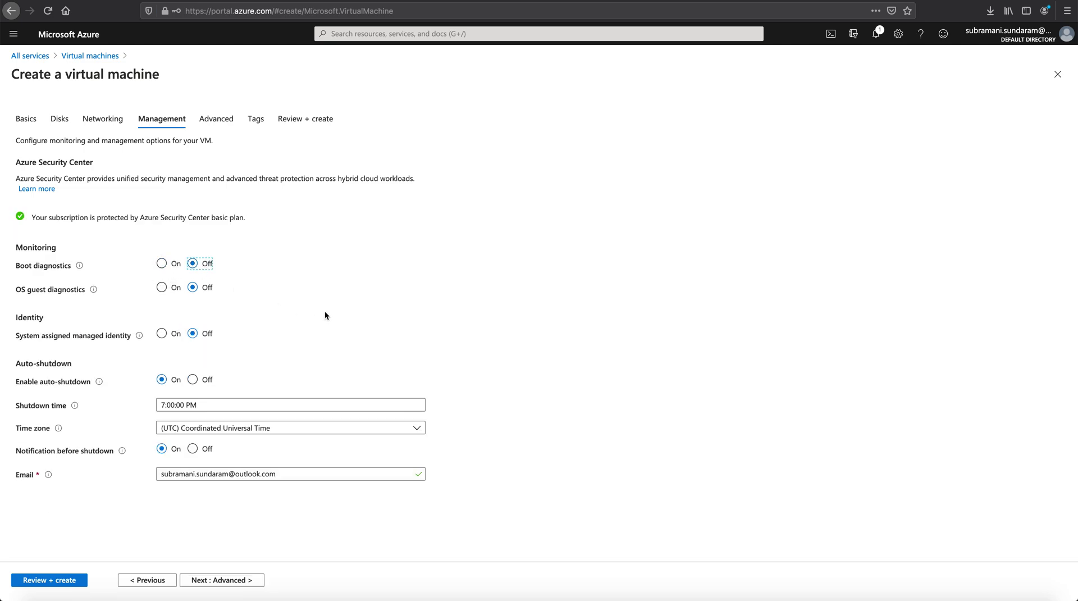
# Open the review of the virtual machine configuration, and read the walkthrough's deployment, Networking and network security group instructions.
pyautogui.click(45, 581)
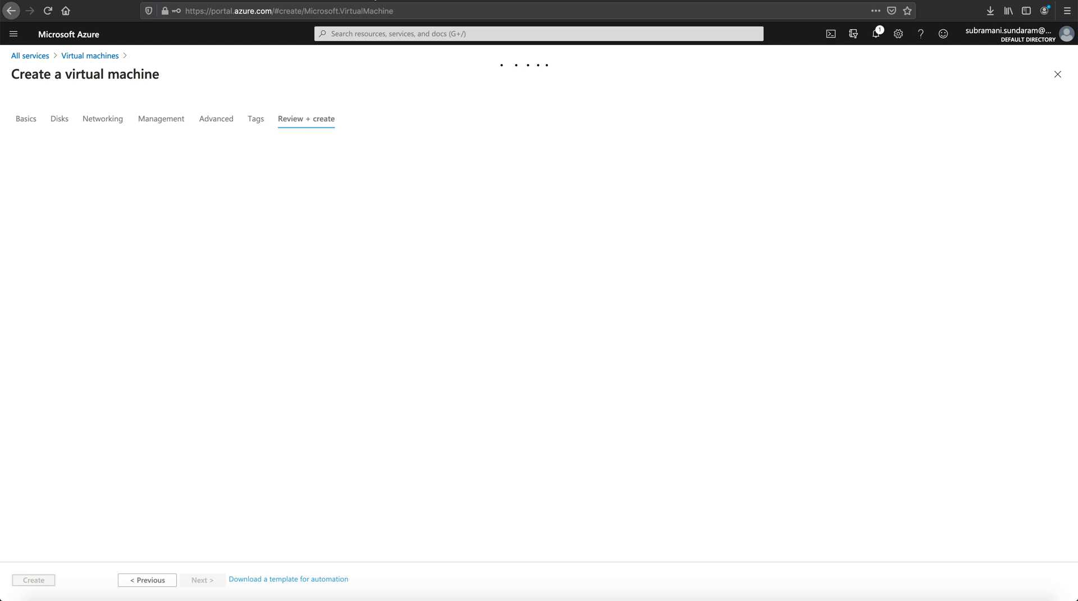
pyautogui.hotkey('ctrl', 'Tab')
pyautogui.scroll(-1, 389, 398)
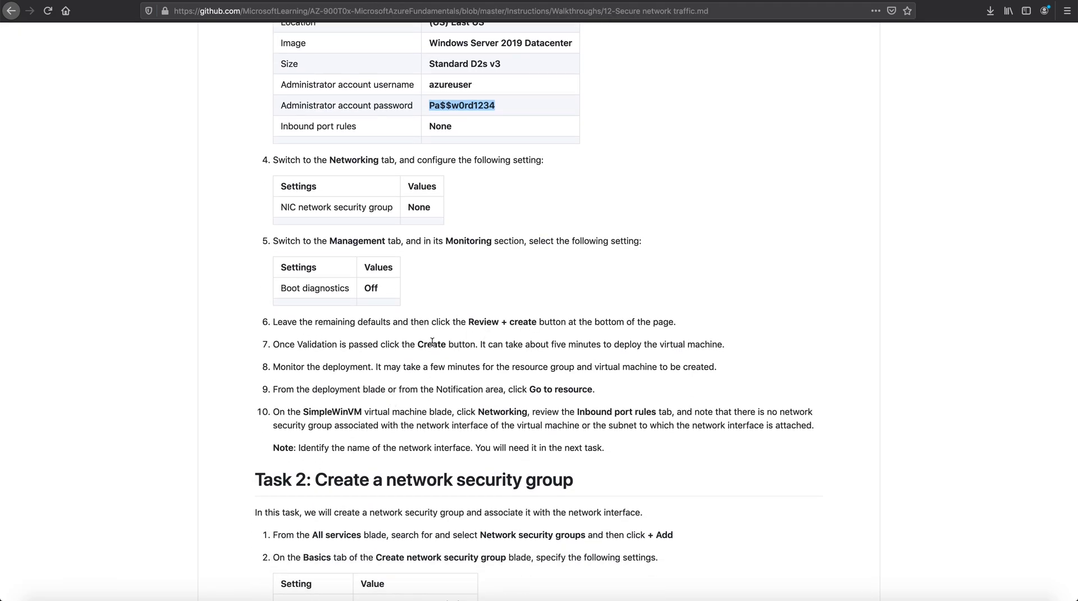
pyautogui.moveTo(528, 389); pyautogui.dragTo(597, 389)
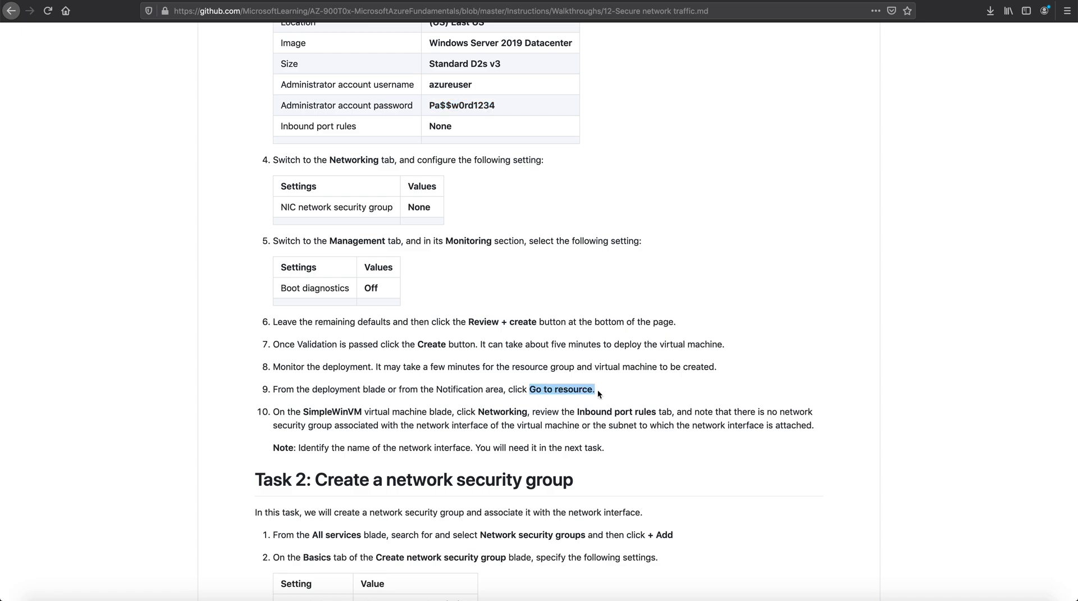
pyautogui.scroll(-1, 336, 414)
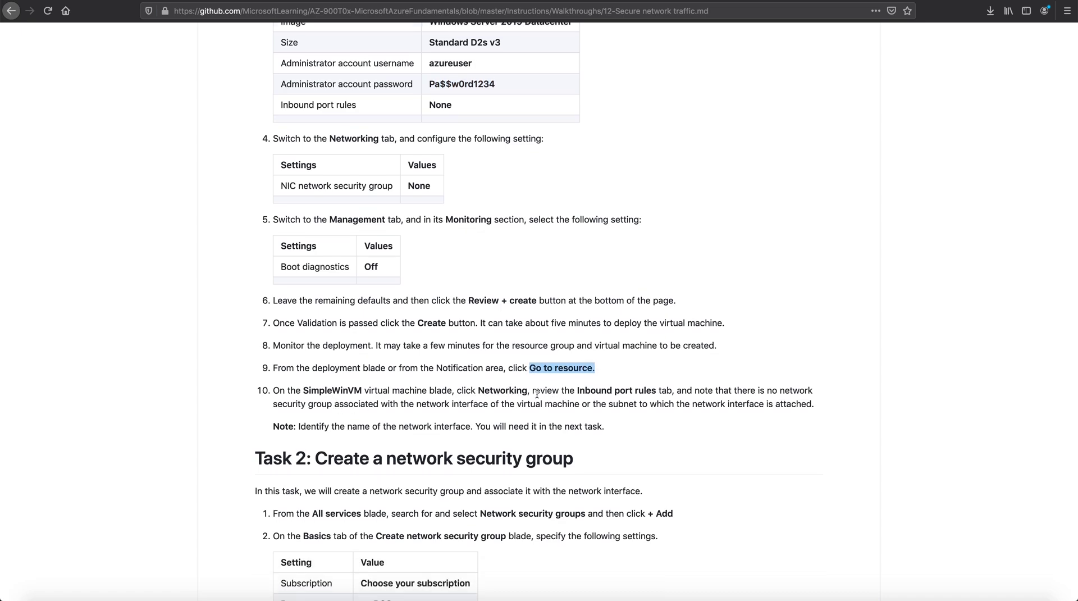
pyautogui.moveTo(577, 391); pyautogui.dragTo(660, 389)
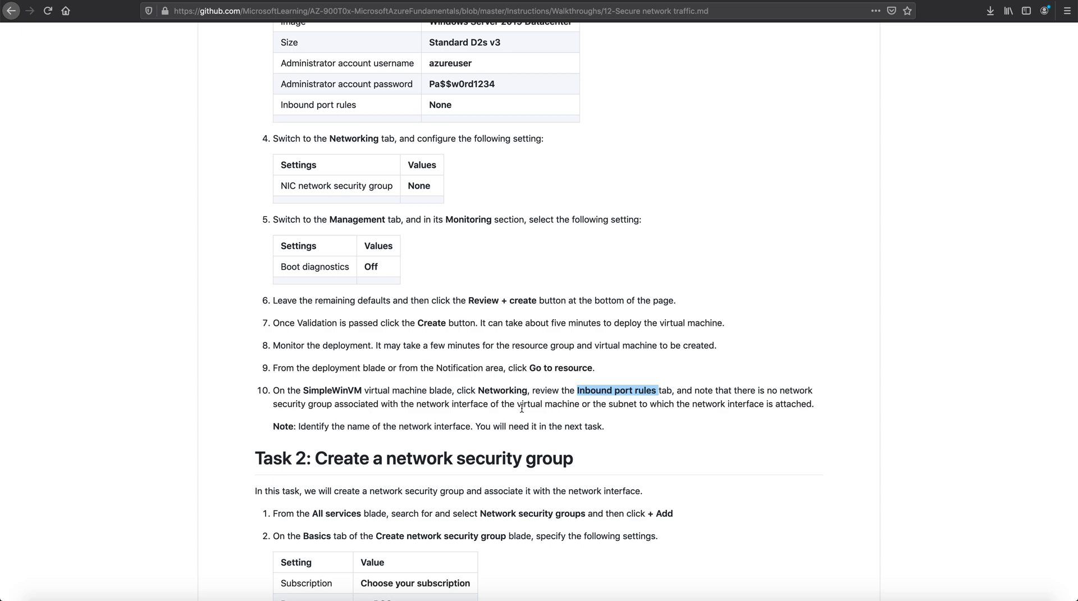
pyautogui.scroll(-3, 522, 408)
pyautogui.moveTo(317, 387); pyautogui.dragTo(689, 391)
pyautogui.scroll(-3, 531, 437)
pyautogui.scroll(5, 530, 436)
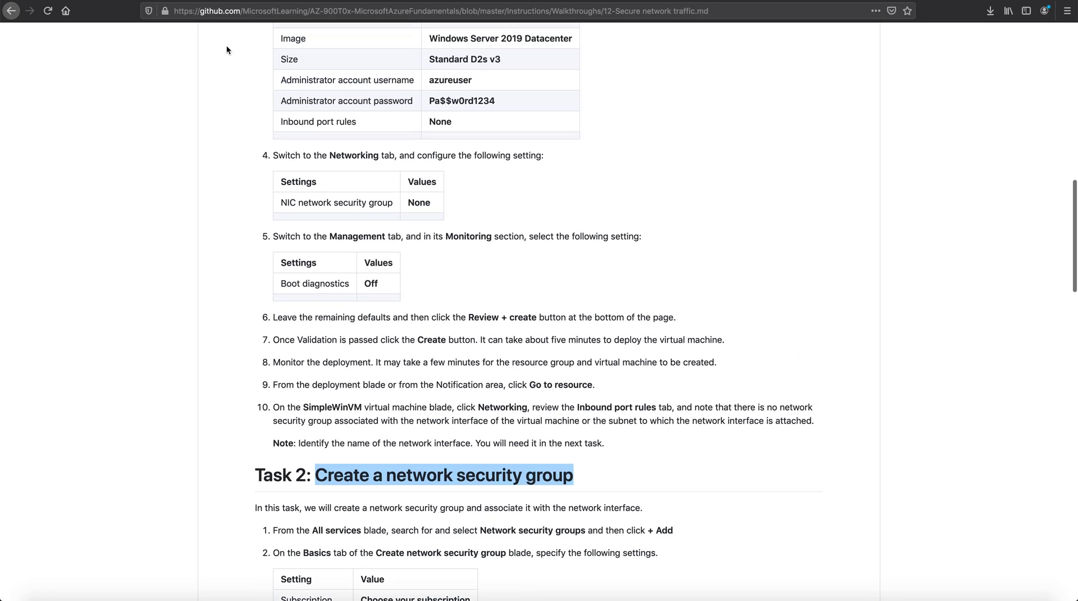
# Return to the Azure portal, reload it from the connection error dialog, and decline updating the saved browser password.
pyautogui.click(261, 0)
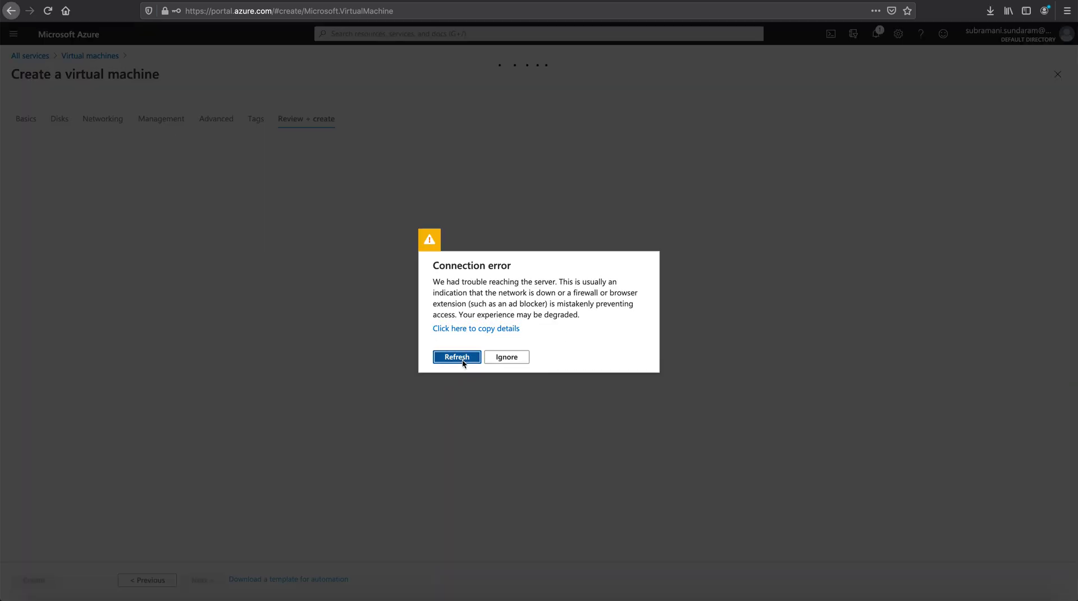
pyautogui.click(457, 358)
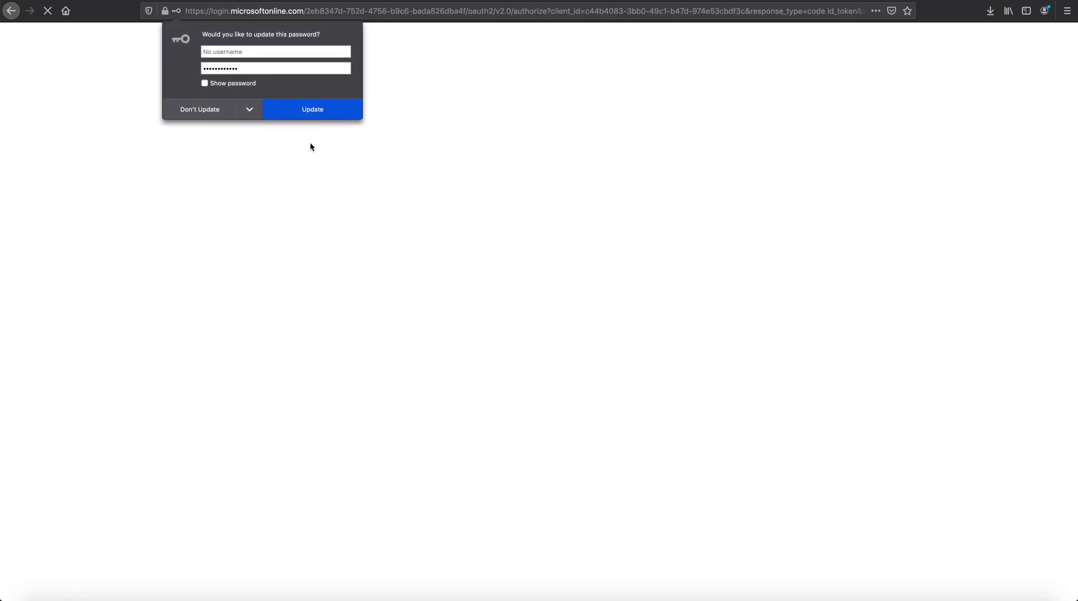
pyautogui.click(196, 111)
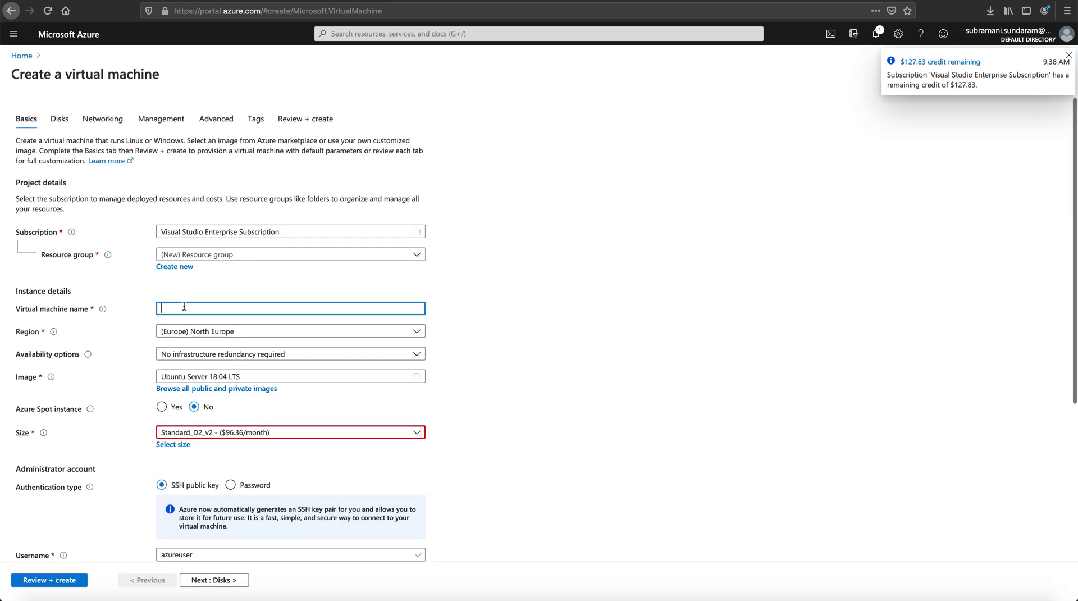
# Set the region to (US) East US and create the new resource group myRGSecure, using the name copied from the walkthrough.
pyautogui.click(211, 335)
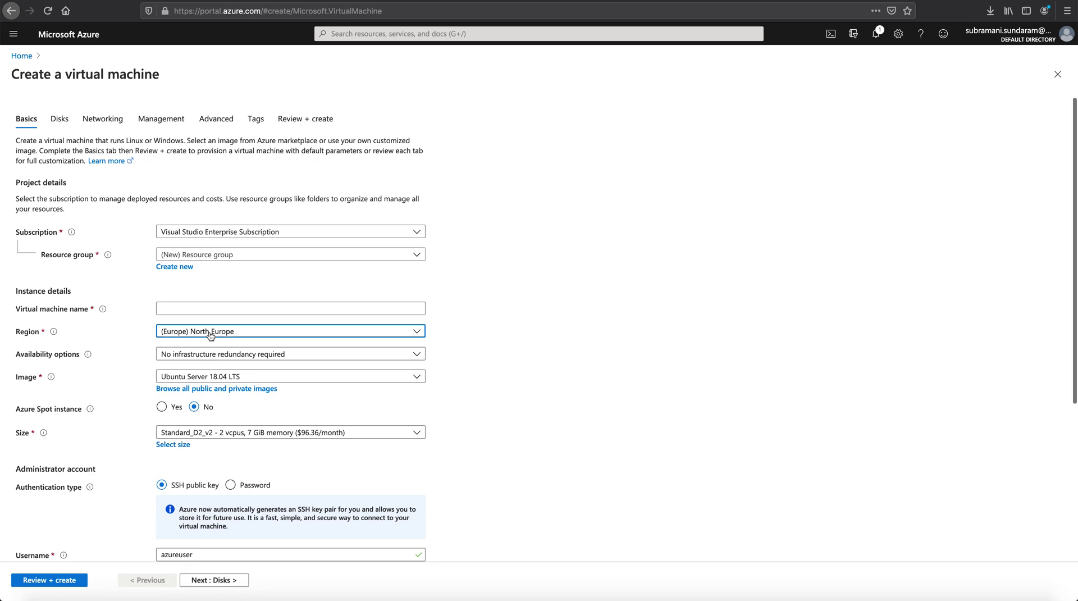
pyautogui.click(217, 88)
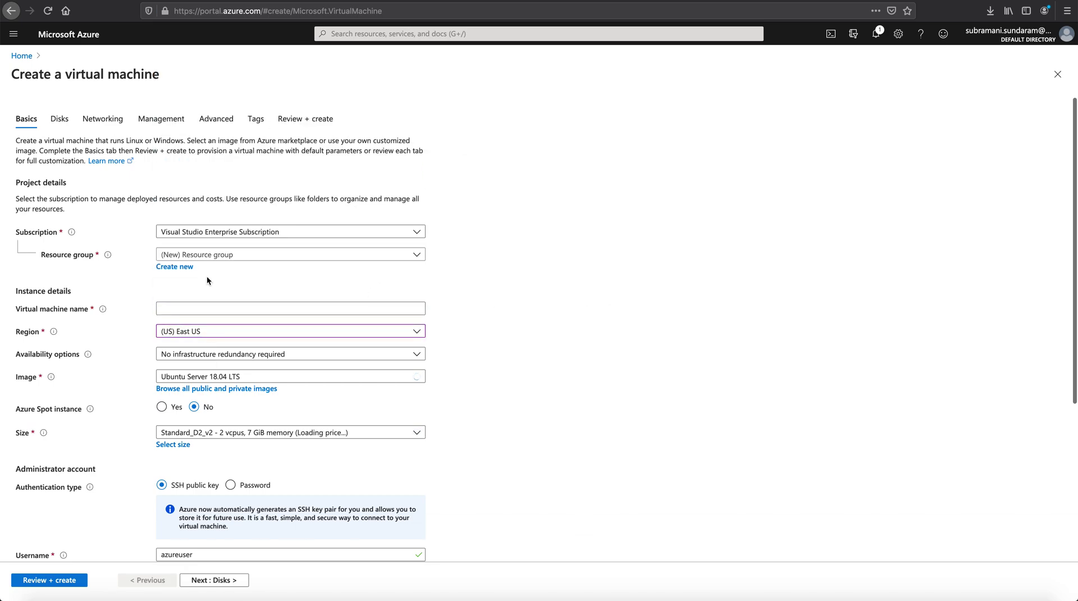
pyautogui.click(259, 260)
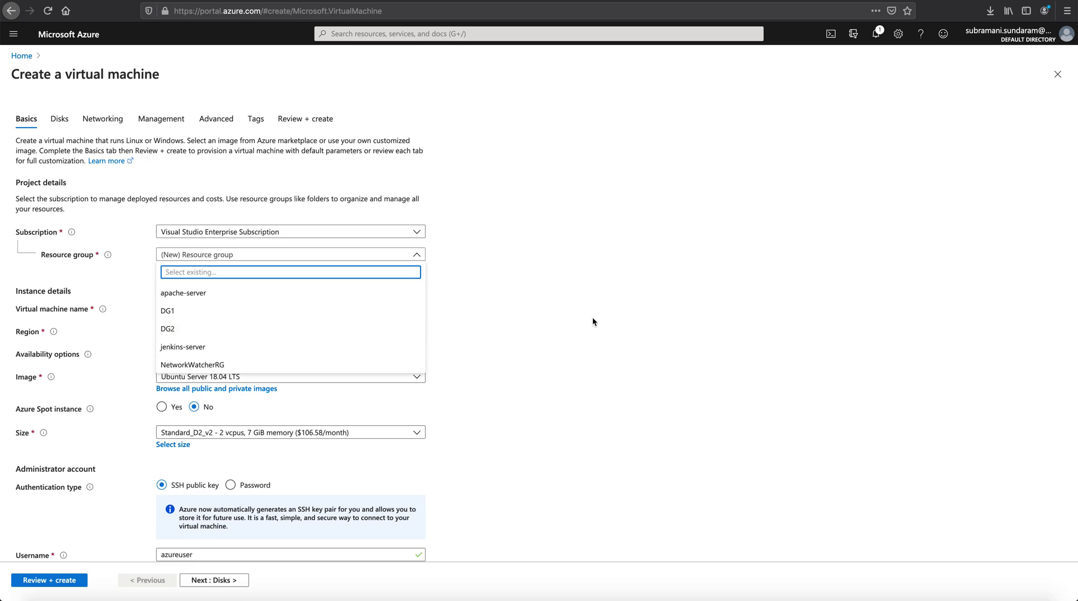
pyautogui.click(380, 0)
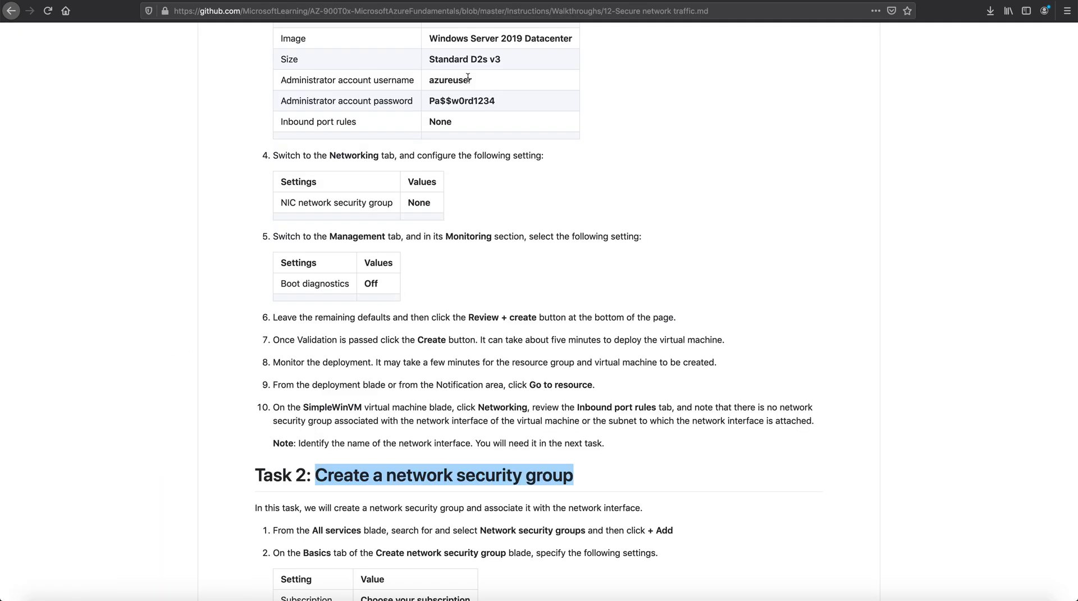
pyautogui.scroll(3, 475, 95)
pyautogui.doubleClick(456, 111)
pyautogui.hotkey('ctrl', 'c')
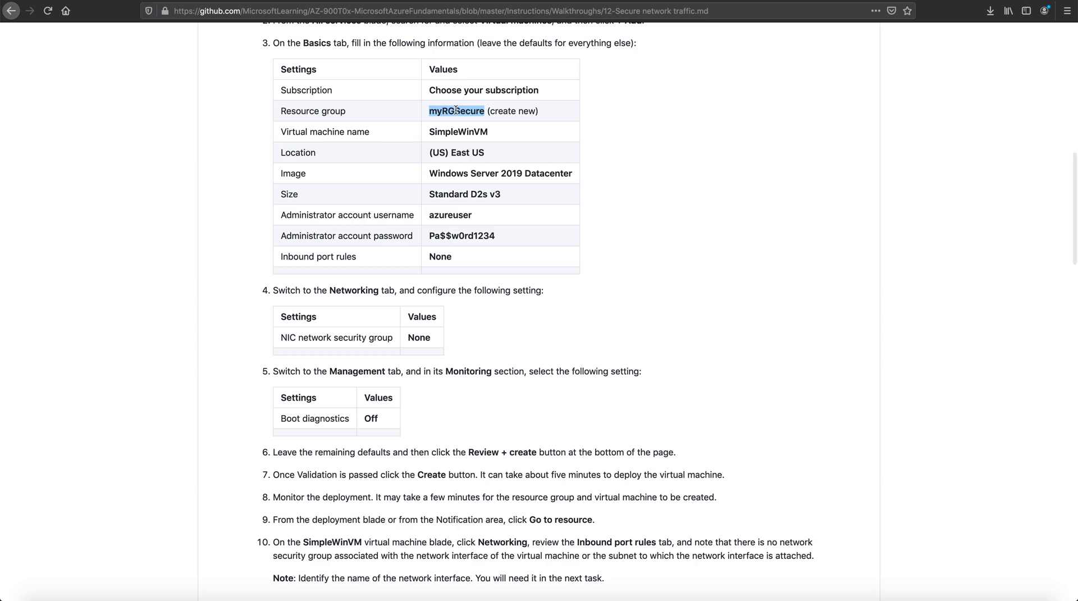
pyautogui.hotkey('ctrl', 'Tab')
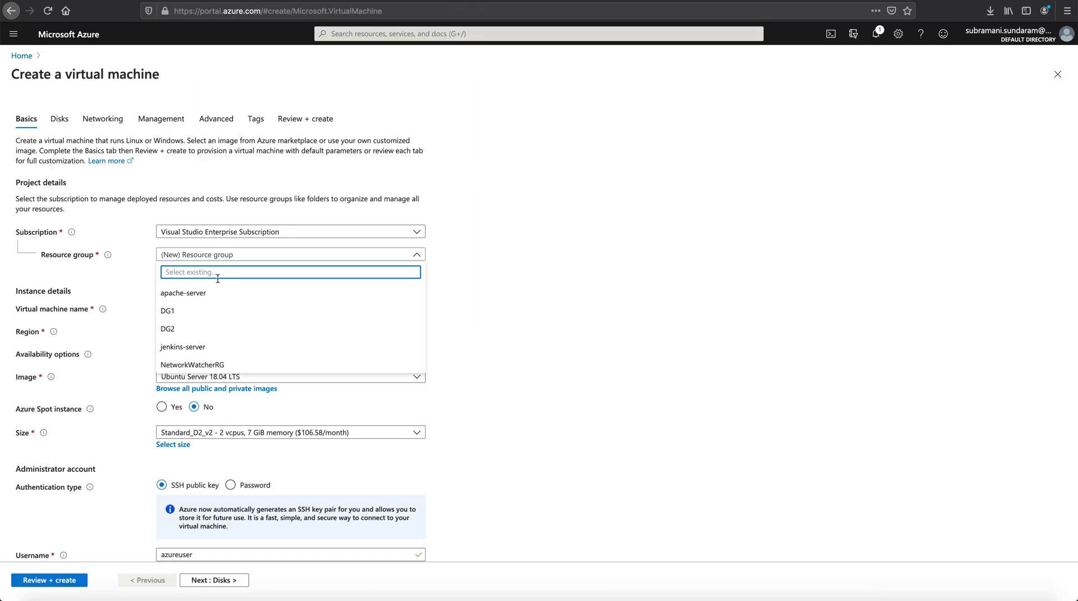
pyautogui.click(330, 256)
pyautogui.click(175, 265)
pyautogui.hotkey('ctrl', 'v')
pyautogui.click(193, 373)
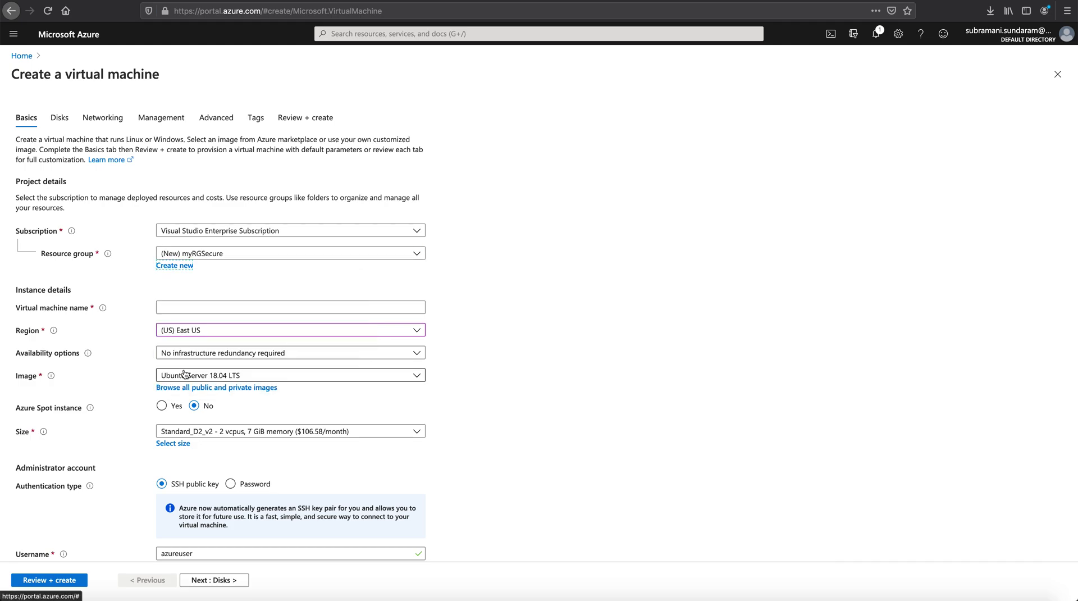
# Name the virtual machine SimpleVM and choose the Windows Server 2019 Datacenter image.
pyautogui.click(188, 307)
pyautogui.write('SimpleVM')
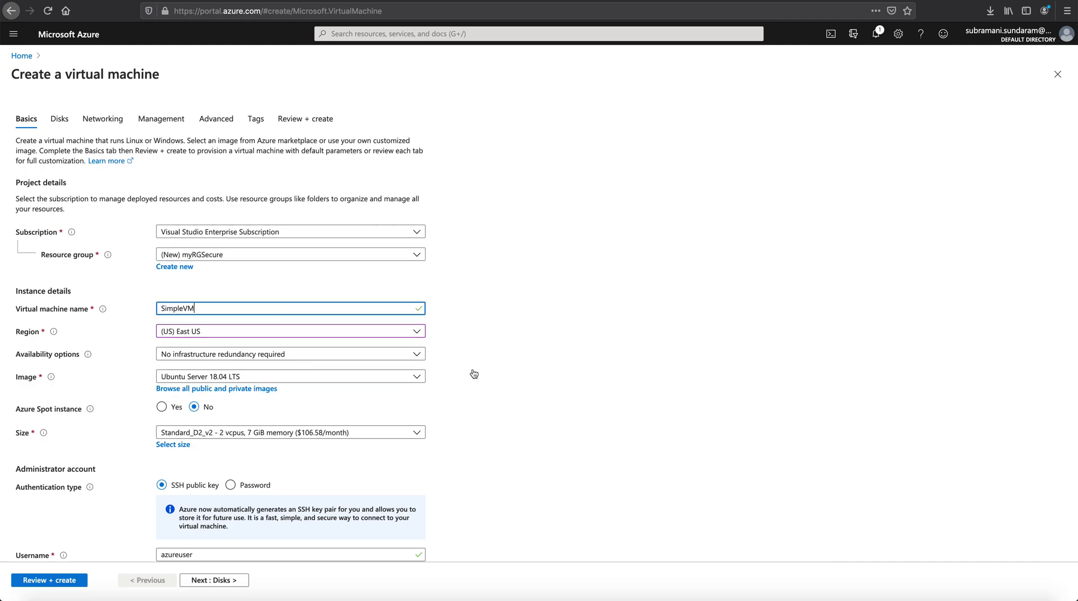
pyautogui.scroll(-2, 344, 392)
pyautogui.click(305, 314)
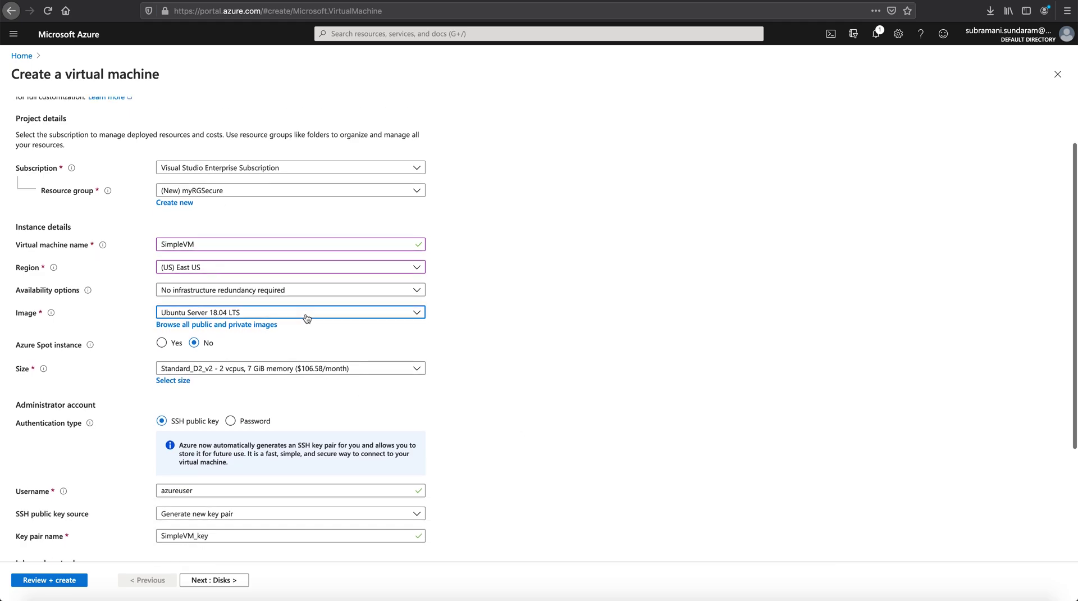
pyautogui.click(208, 454)
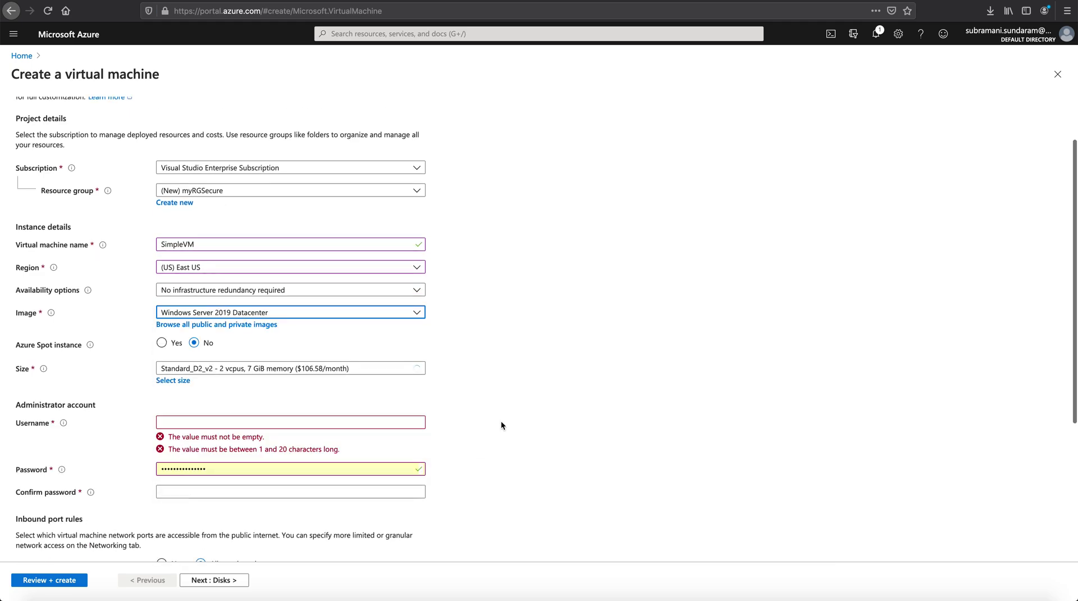
# Set the administrator account's username to azureuser.
pyautogui.scroll(-4, 269, 381)
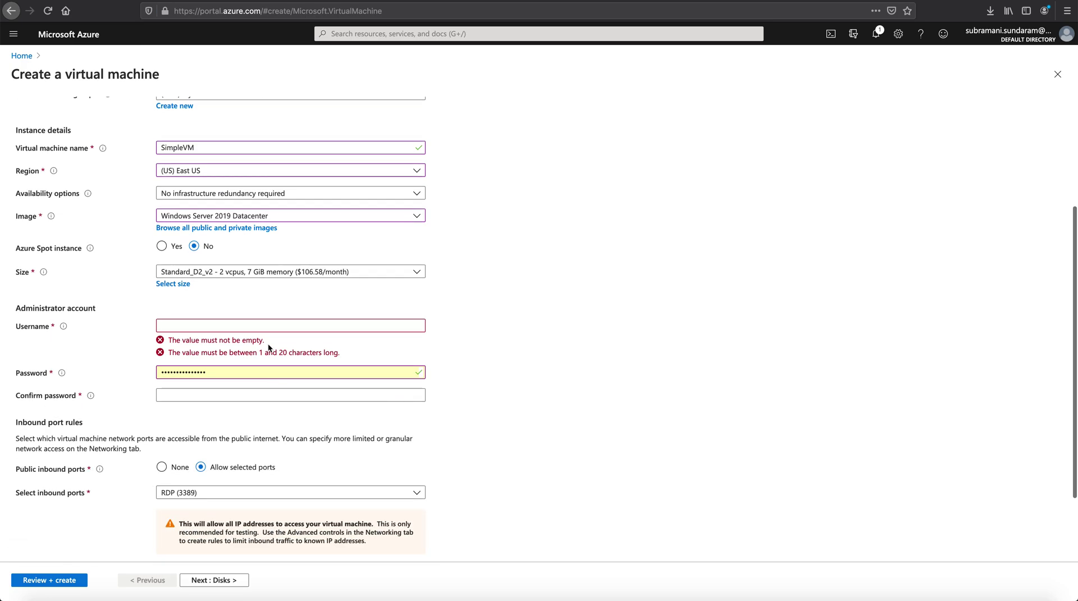
pyautogui.click(212, 279)
pyautogui.write('azureuser')
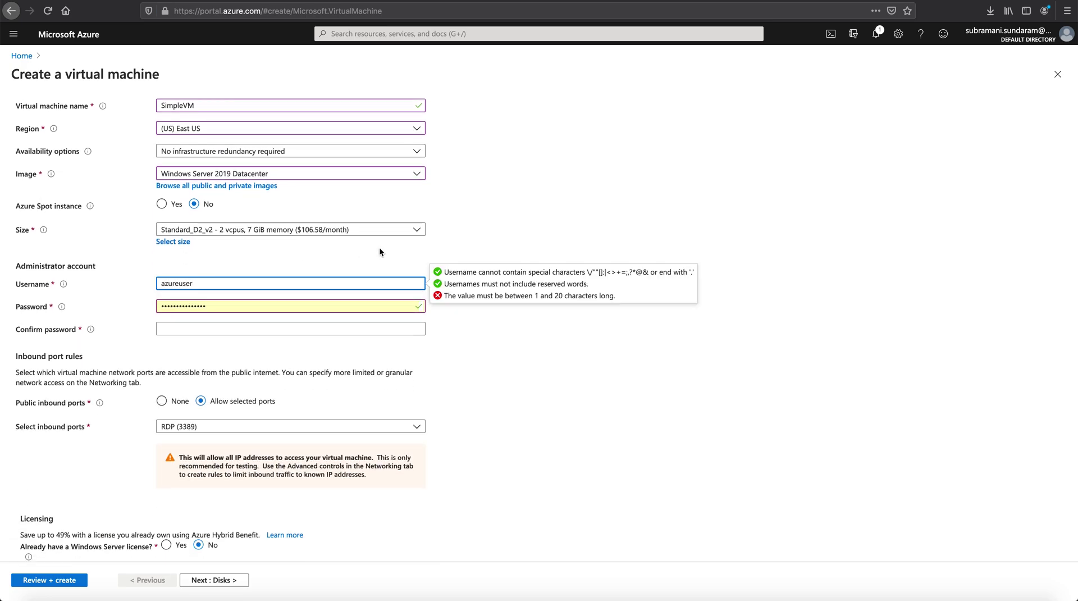
# Copy the administrator account password from the walkthrough into the password and confirm password fields.
pyautogui.click(388, 1)
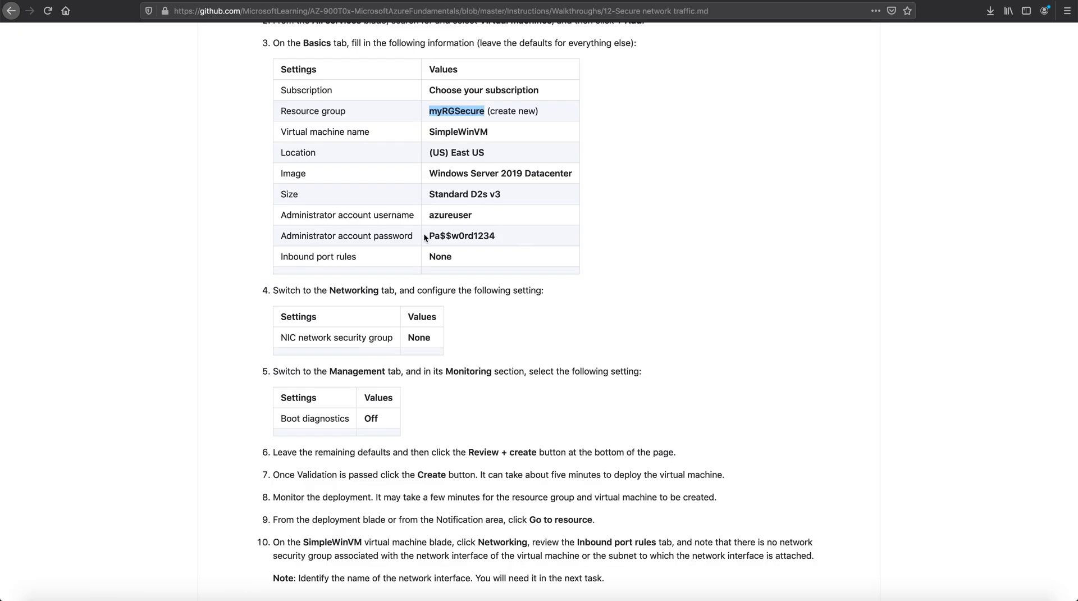
pyautogui.moveTo(430, 238); pyautogui.dragTo(493, 236)
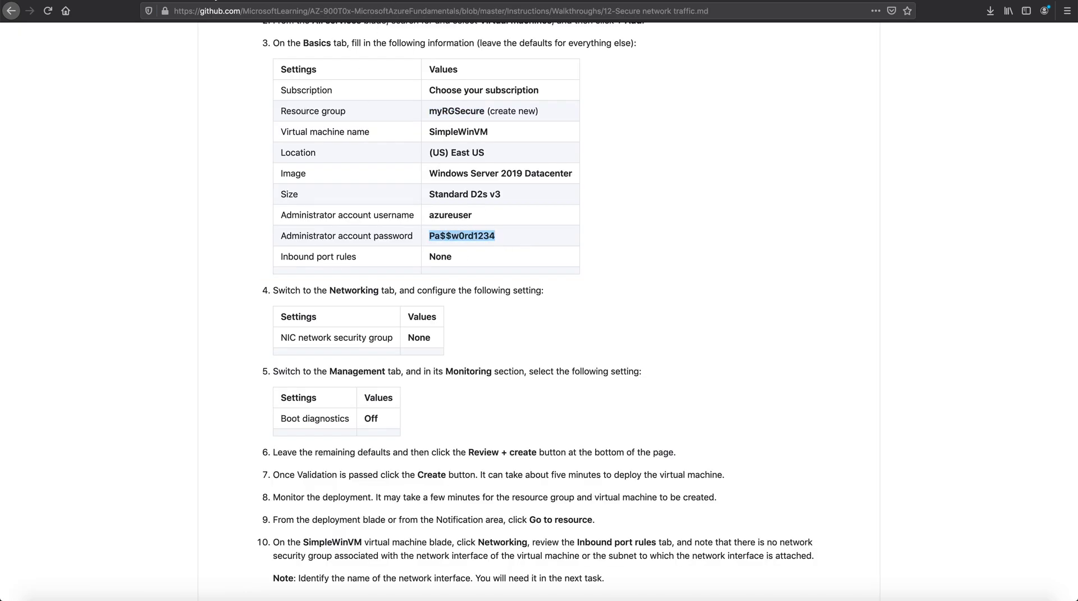
pyautogui.click(220, 1)
pyautogui.moveTo(224, 307); pyautogui.dragTo(148, 307)
pyautogui.hotkey('ctrl', 'v')
pyautogui.click(168, 329)
pyautogui.hotkey('ctrl', 'v')
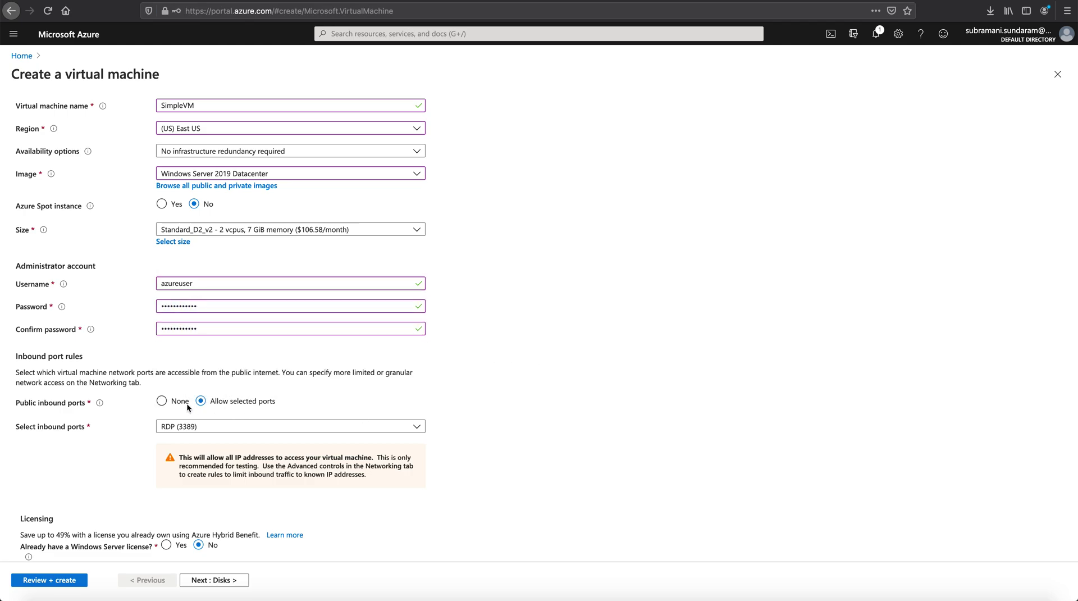
# Set the public inbound ports to None and the NIC network security group to None in the networking settings.
pyautogui.click(179, 401)
pyautogui.click(208, 580)
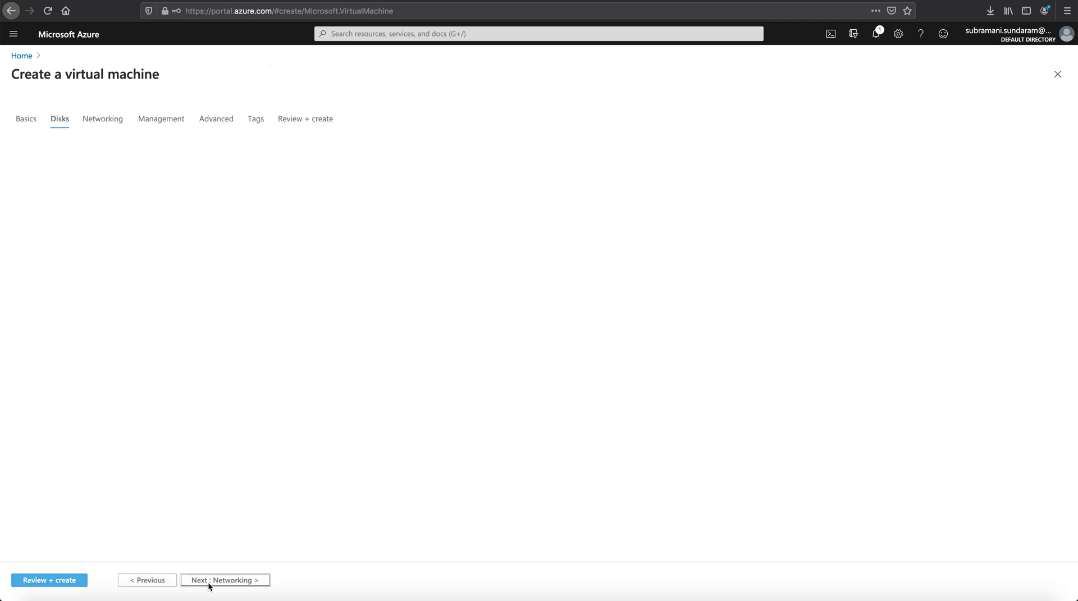
pyautogui.click(221, 584)
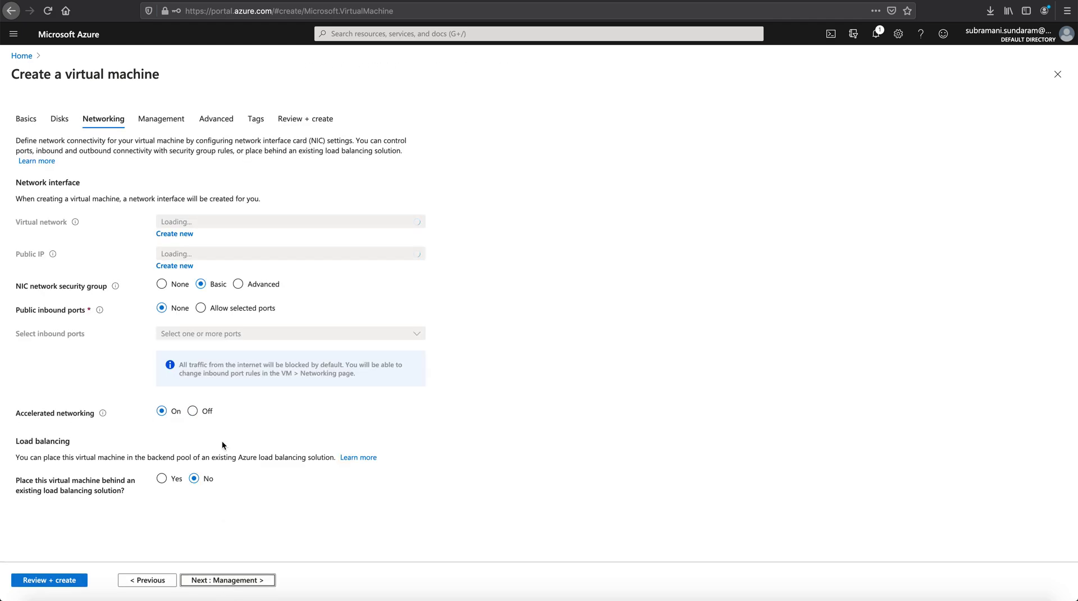
pyautogui.click(177, 311)
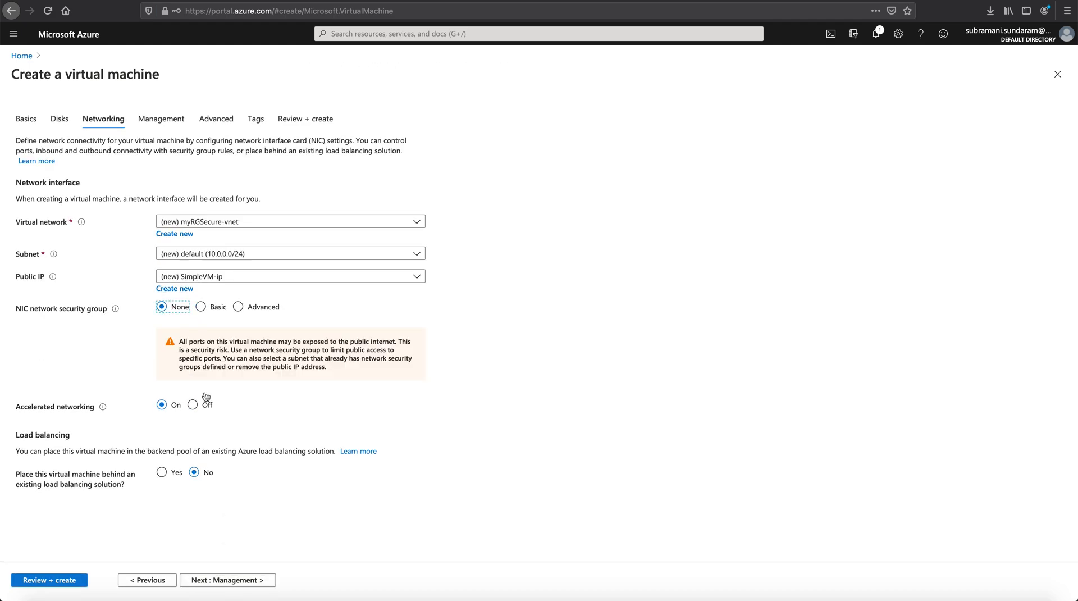
# Turn boot diagnostics off in the management settings, and review and create the virtual machine.
pyautogui.click(223, 581)
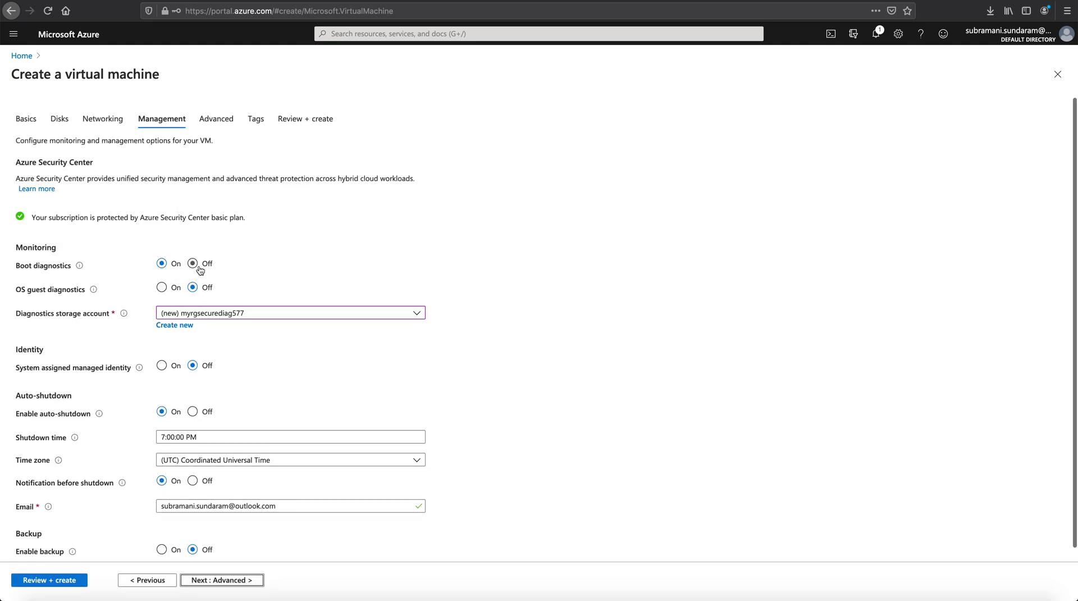
pyautogui.click(193, 264)
pyautogui.click(58, 582)
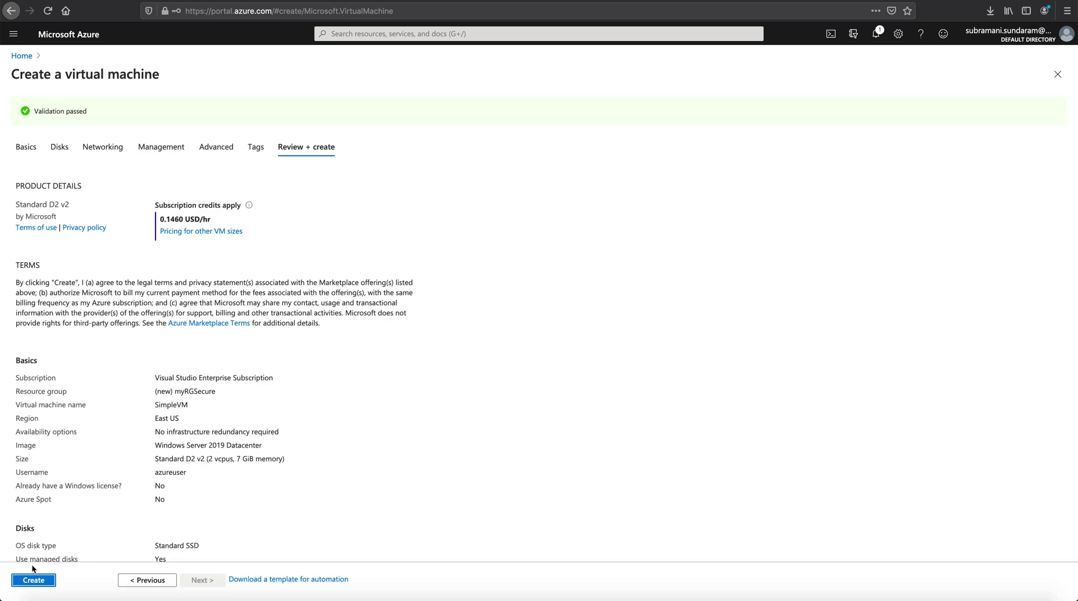
pyautogui.click(34, 582)
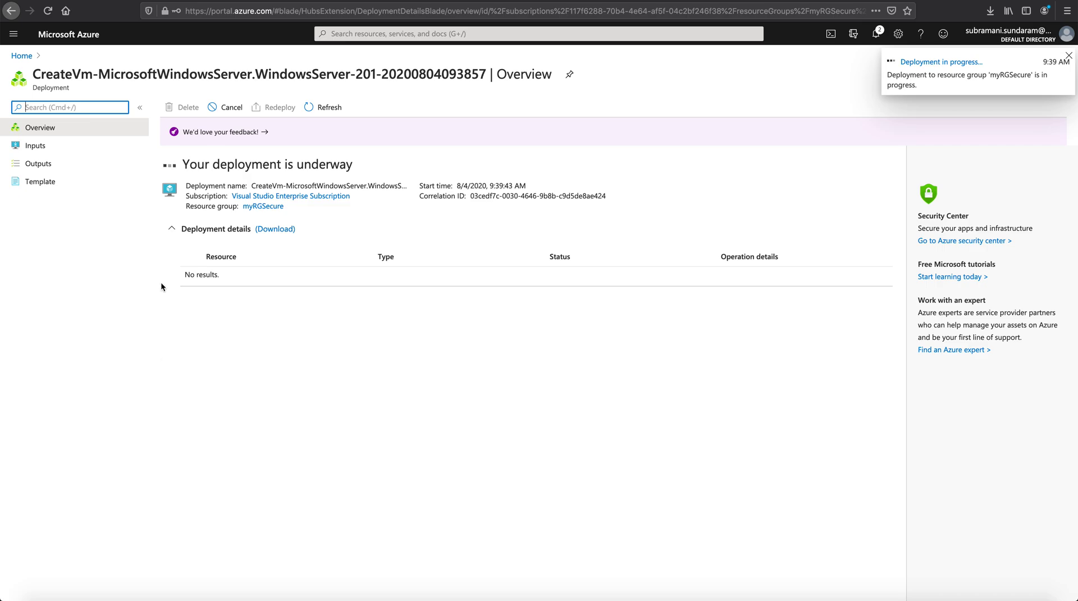
# Read the walkthrough's Task 2 instructions on creating a network security group and the settings to specify for it.
pyautogui.click(378, 0)
pyautogui.scroll(-3, 499, 402)
pyautogui.scroll(-5, 500, 410)
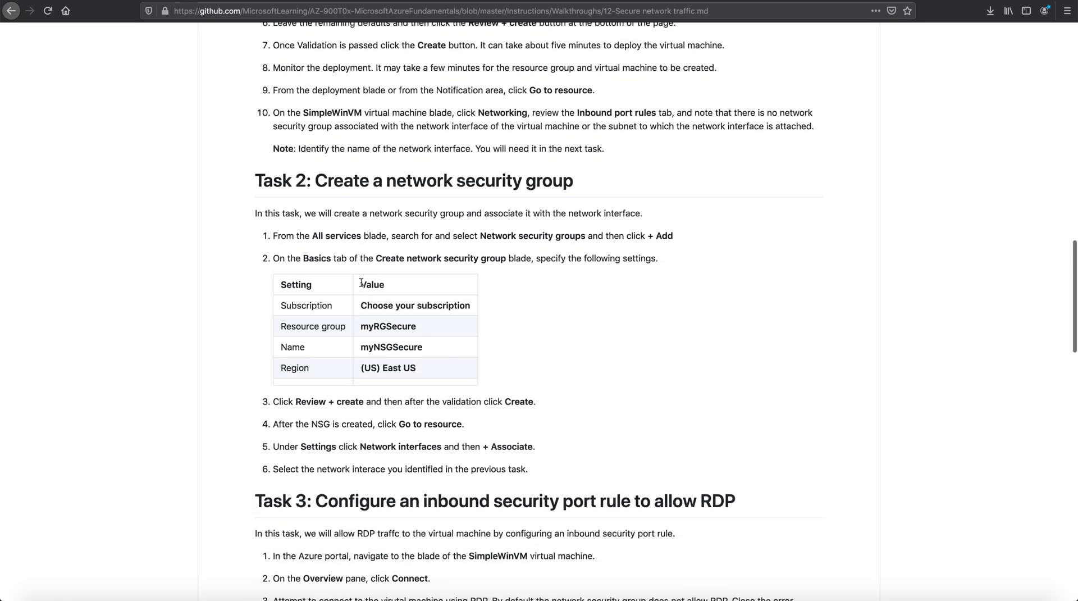
pyautogui.moveTo(316, 180); pyautogui.dragTo(642, 180)
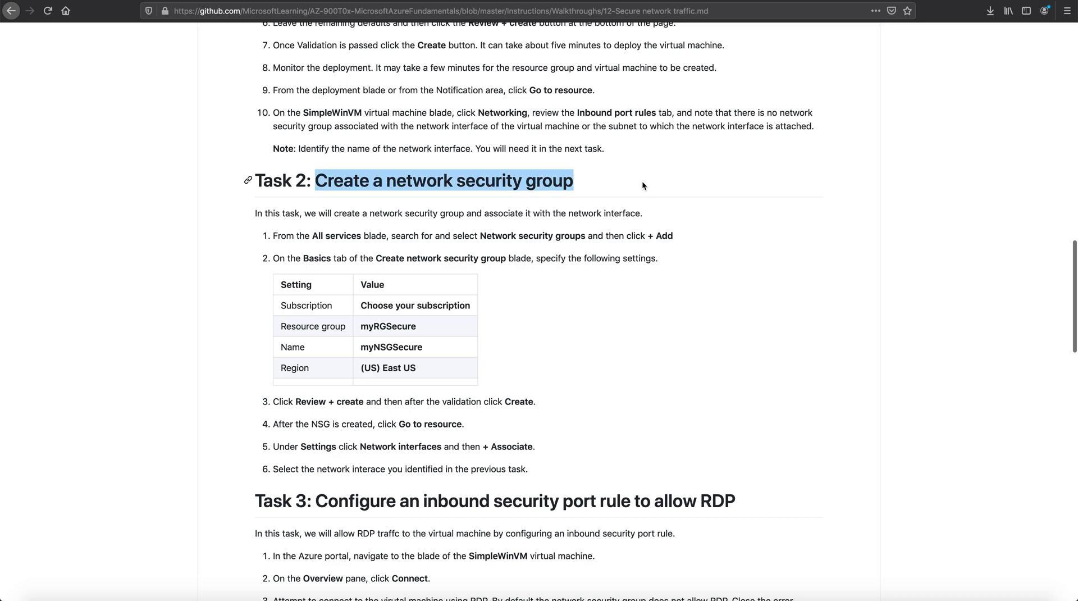
pyautogui.scroll(-1, 315, 286)
pyautogui.scroll(-2, 315, 287)
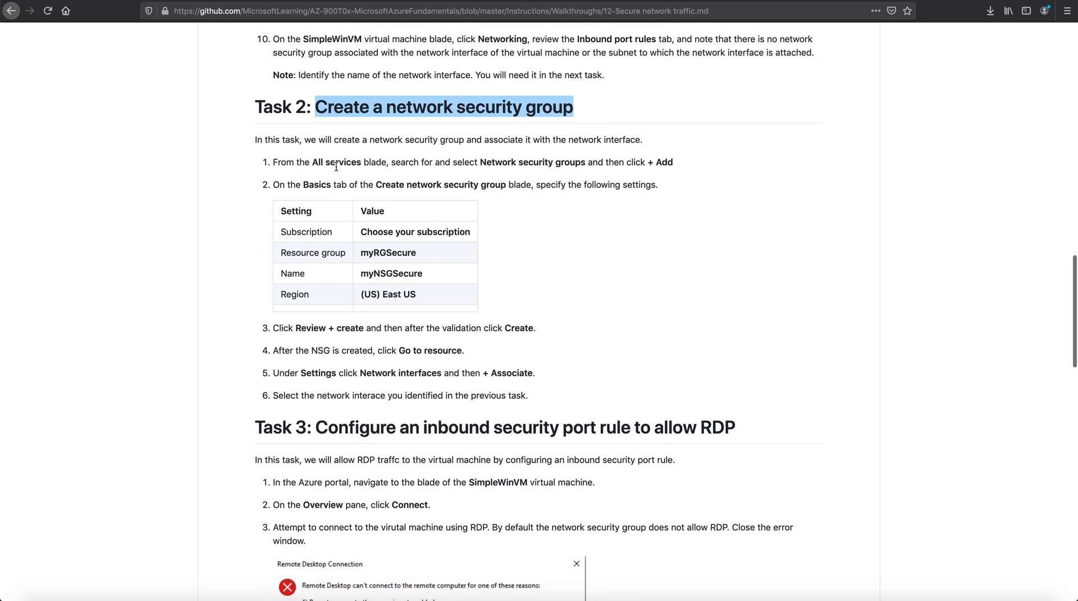
pyautogui.moveTo(480, 162); pyautogui.dragTo(582, 161)
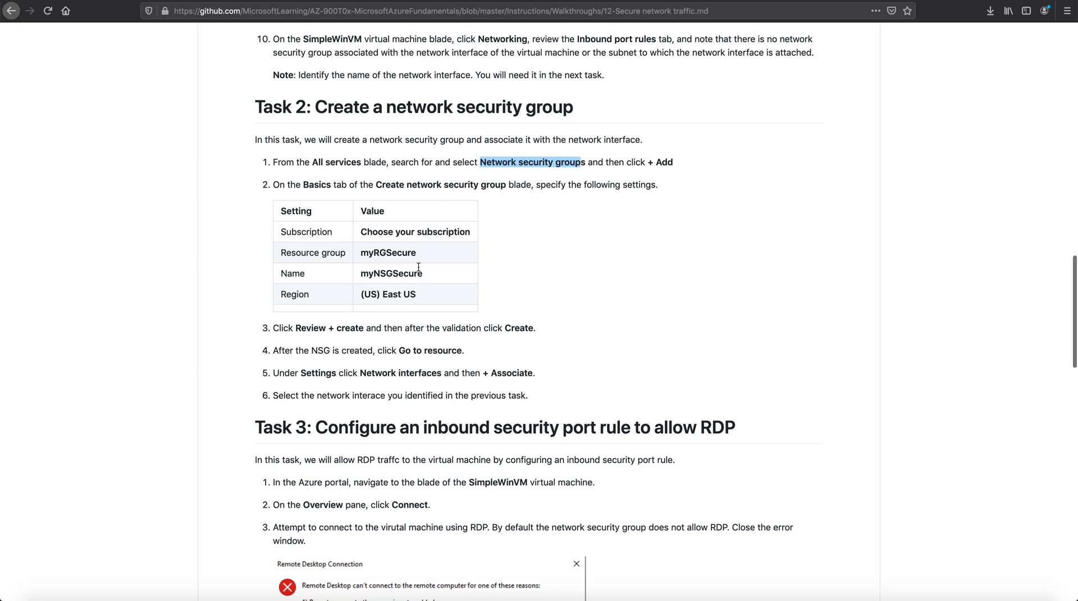
pyautogui.scroll(-1, 421, 272)
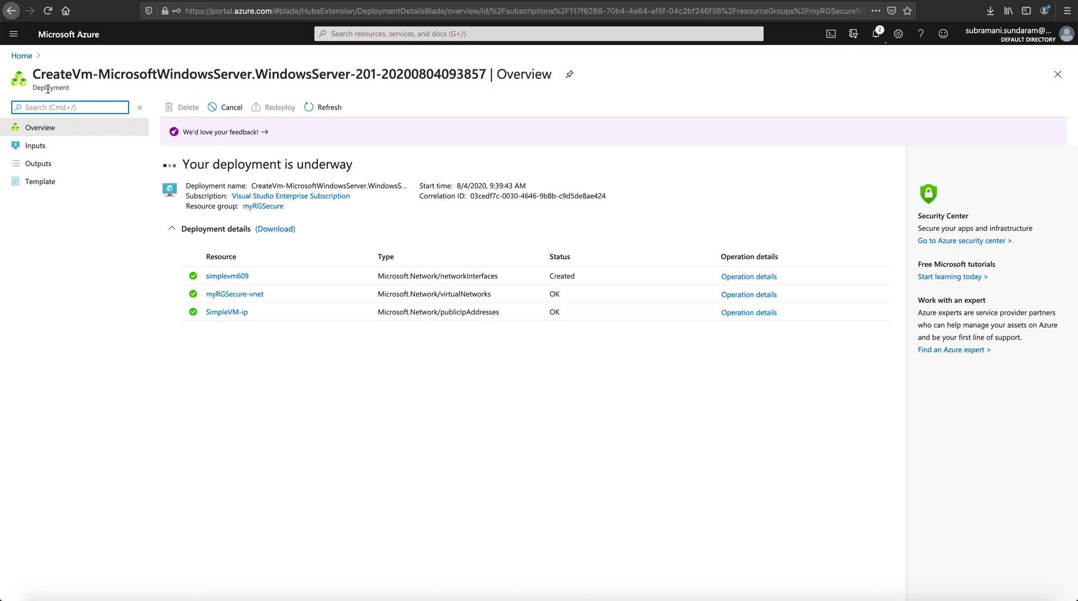
# Find the network security group service among all services and start creating a new network security group.
pyautogui.click(20, 56)
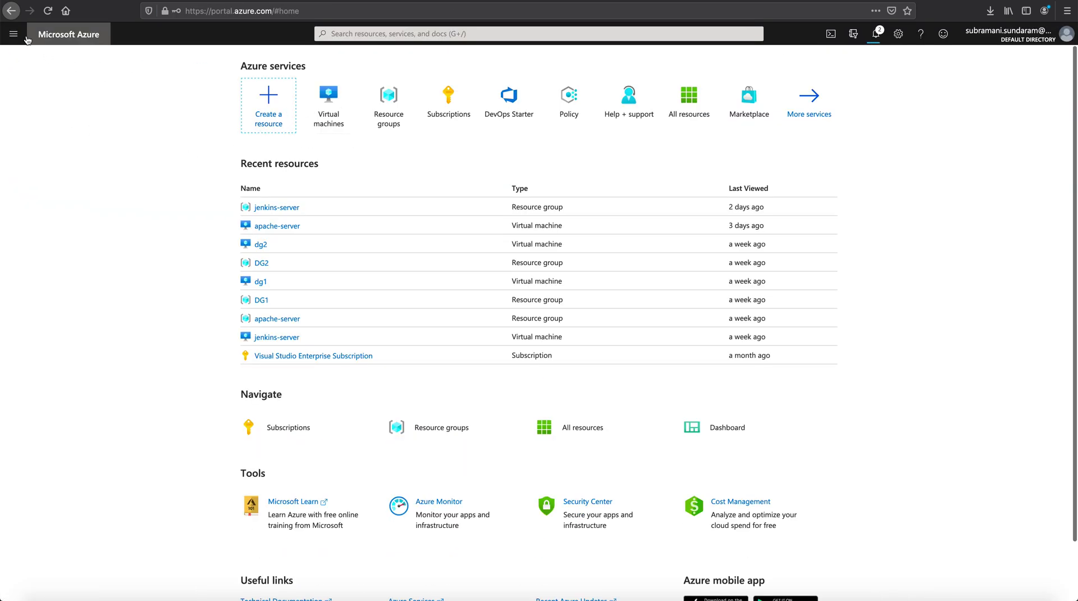
pyautogui.click(14, 34)
pyautogui.click(44, 107)
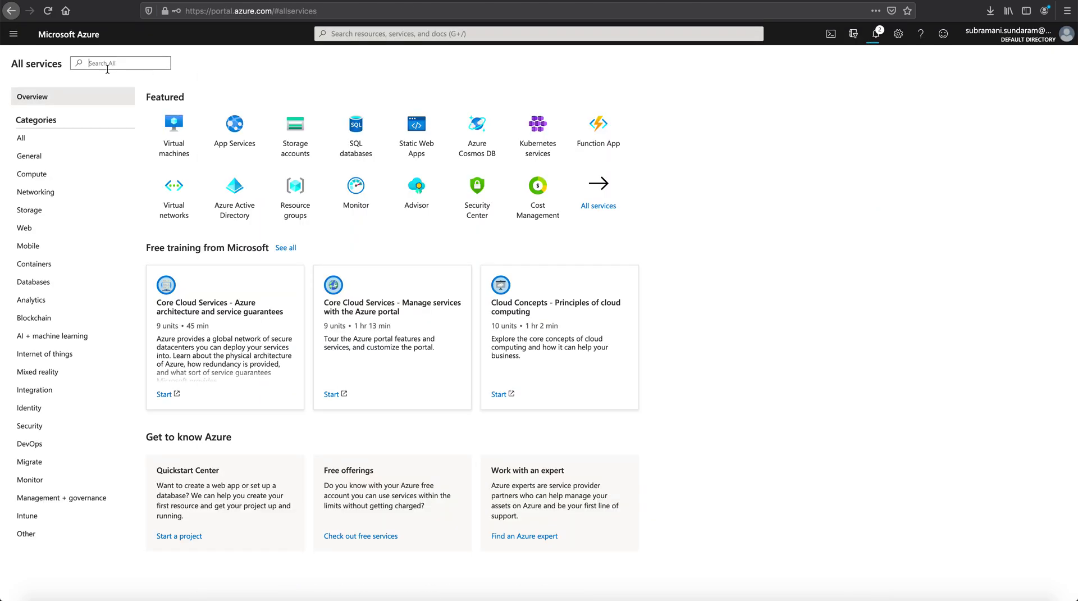
pyautogui.write('network security group')
pyautogui.click(200, 98)
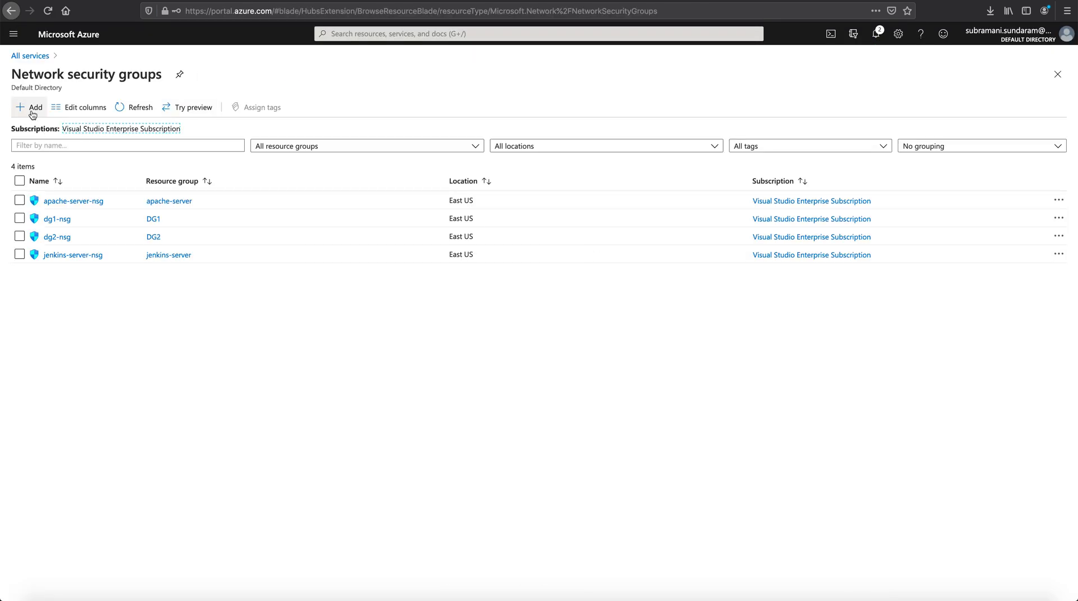
pyautogui.click(32, 110)
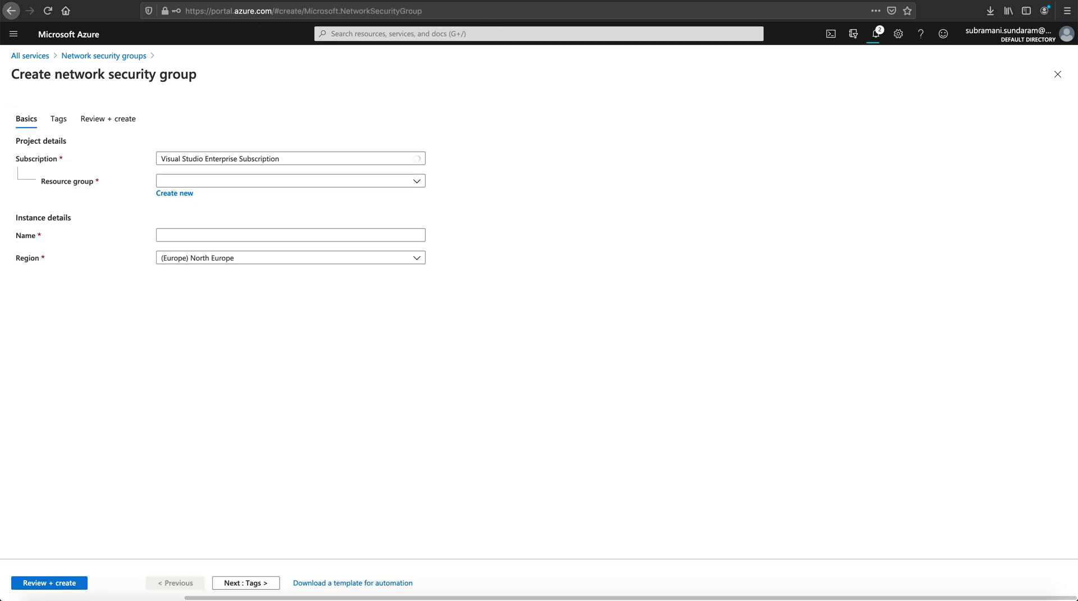
# Create a new resource group named myRGSecure1 for the network security group.
pyautogui.hotkey('alt', 'Tab')
pyautogui.doubleClick(385, 247)
pyautogui.hotkey('ctrl', 'c')
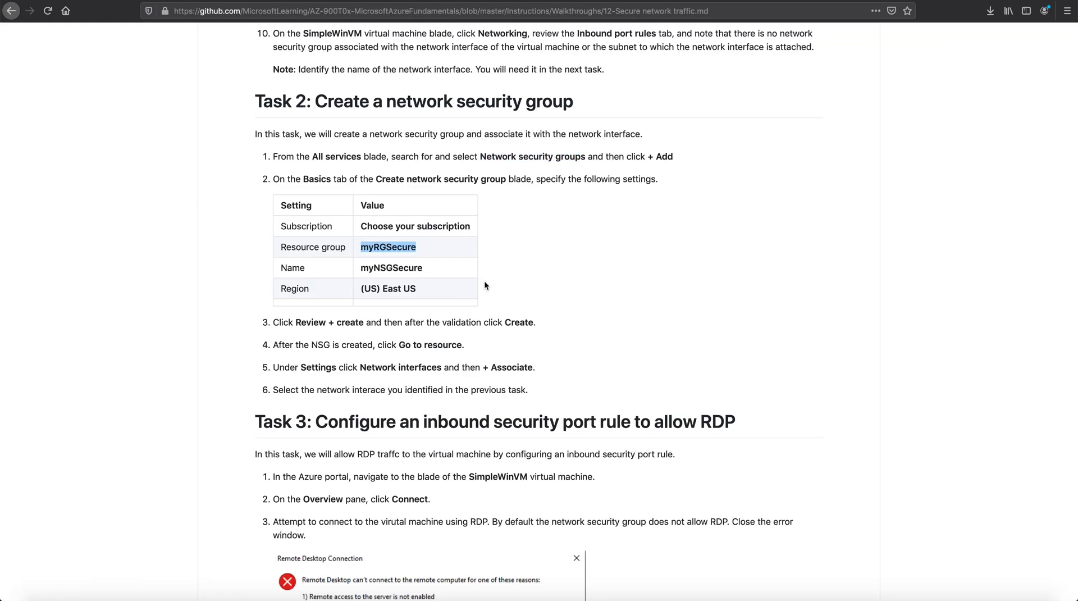
pyautogui.hotkey('alt', 'Tab')
pyautogui.click(187, 193)
pyautogui.hotkey('ctrl', 'v')
pyautogui.write('1')
pyautogui.click(194, 301)
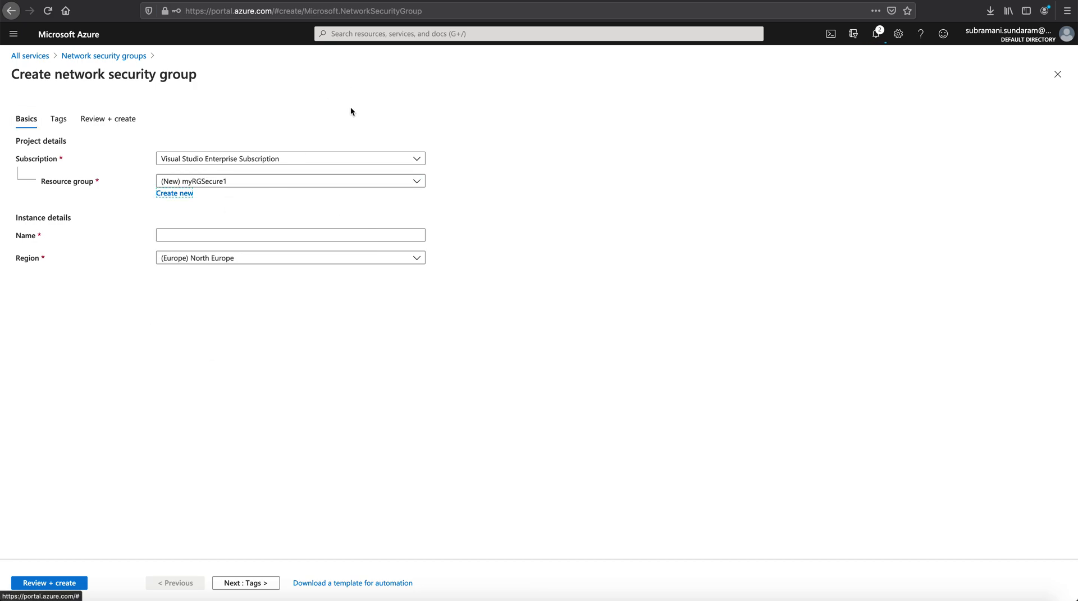
# Assign the existing myRGSecure resource group and name the network security group myNSGSecure, as given in the walkthrough.
pyautogui.click(416, 181)
pyautogui.click(253, 311)
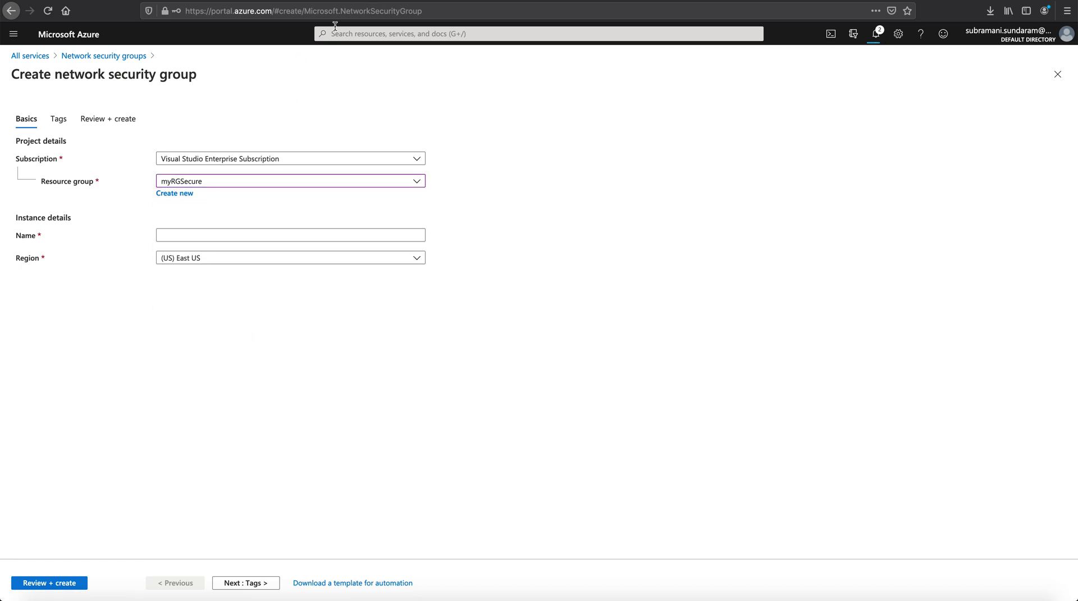
pyautogui.hotkey('ctrl', 'Tab')
pyautogui.doubleClick(392, 268)
pyautogui.hotkey('ctrl', 'c')
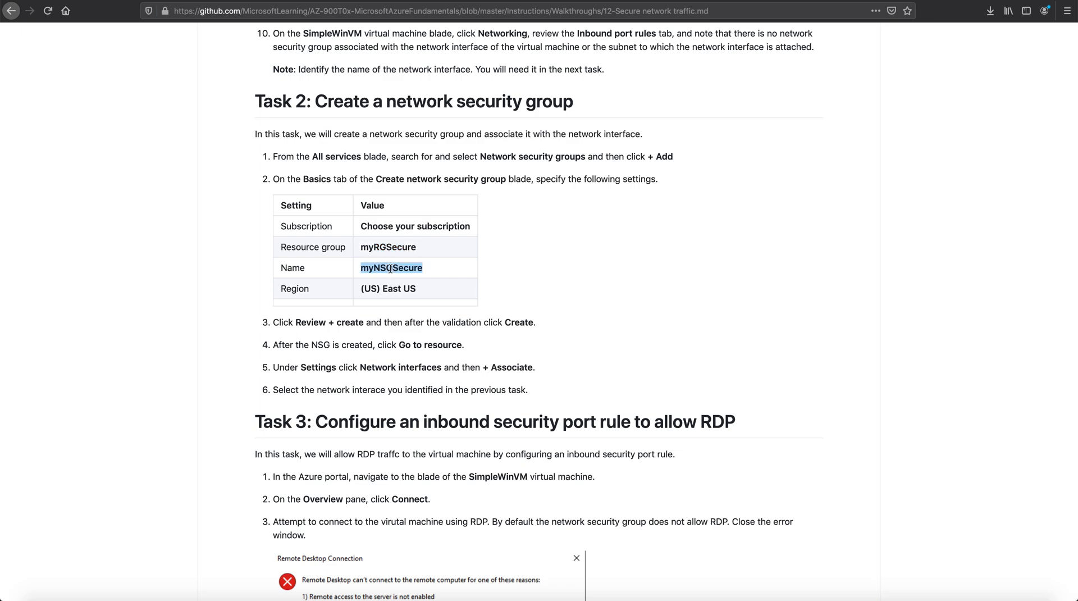
pyautogui.hotkey('ctrl', 'Tab')
pyautogui.click(183, 235)
pyautogui.hotkey('ctrl', 'v')
pyautogui.click(244, 395)
# Review and create the myNSGSecure network security group, checking the remaining Task 2 instructions in the walkthrough.
pyautogui.click(82, 581)
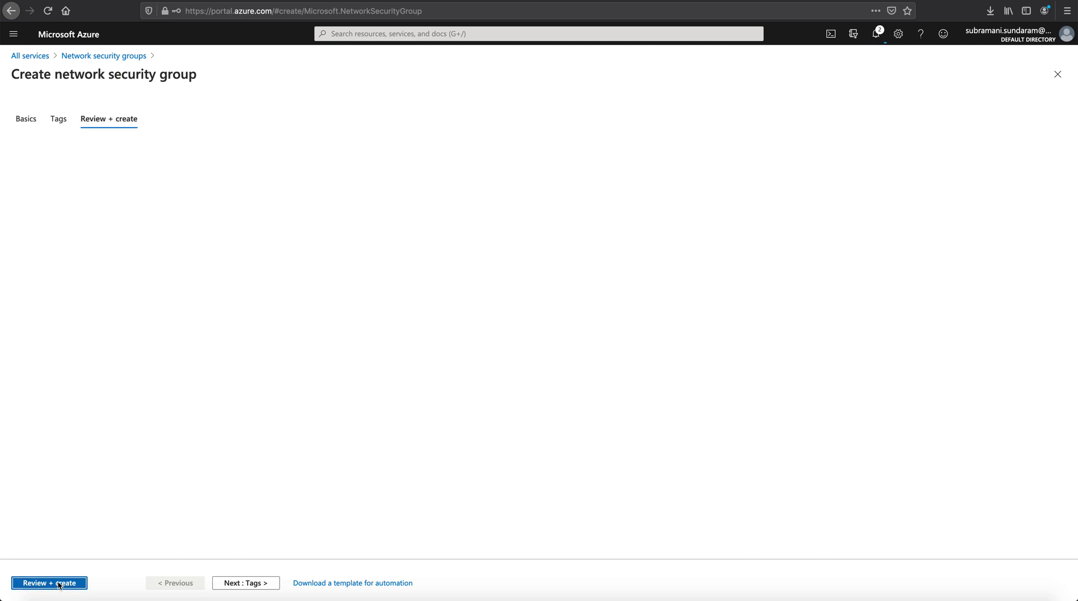
pyautogui.hotkey('ctrl', 'Tab')
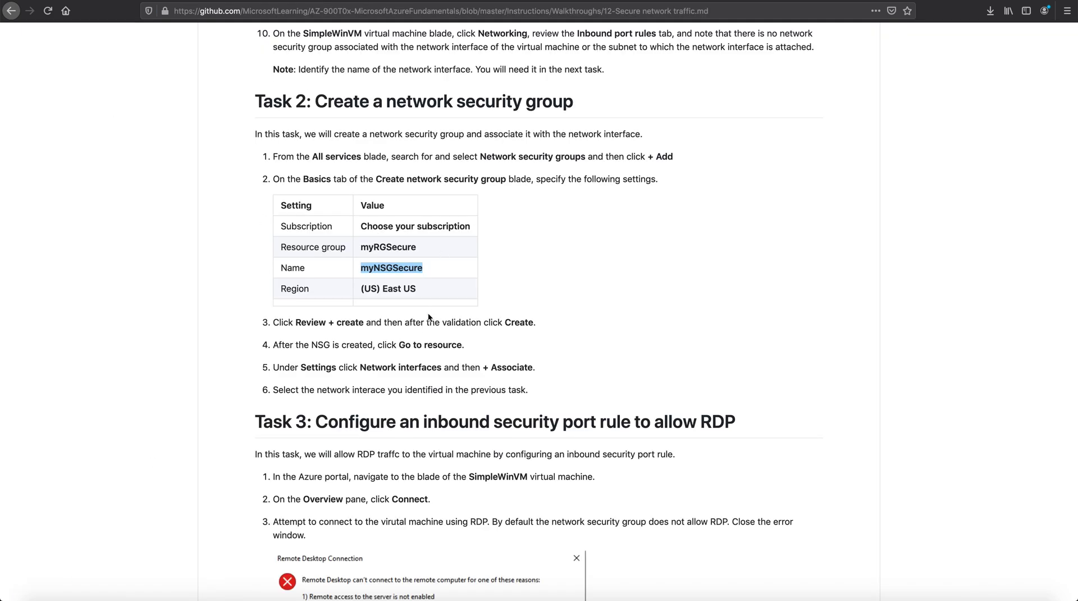
pyautogui.scroll(-2, 429, 314)
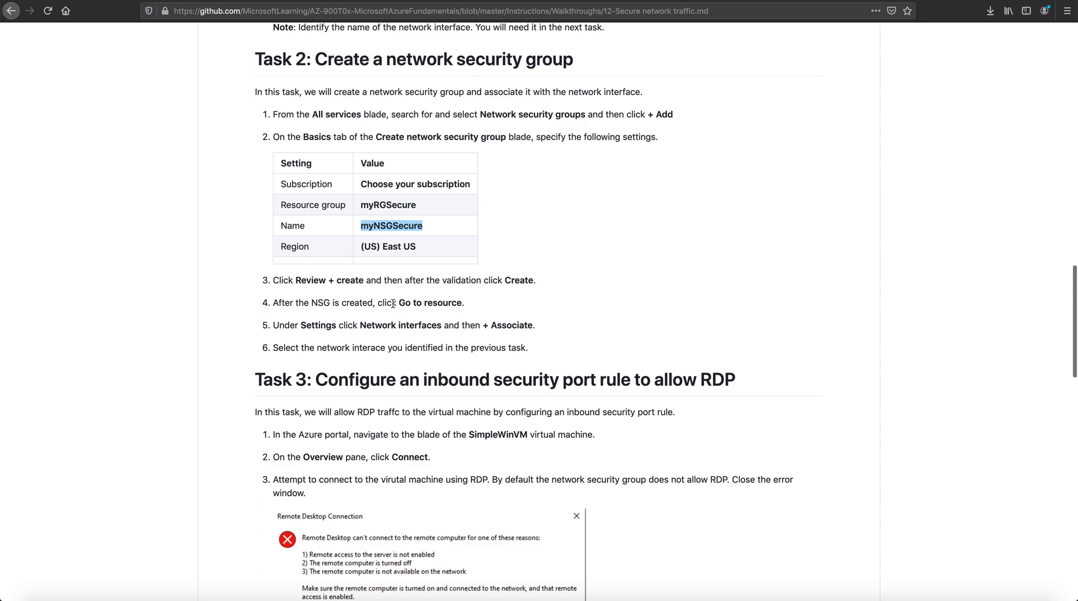
pyautogui.moveTo(399, 302); pyautogui.dragTo(487, 303)
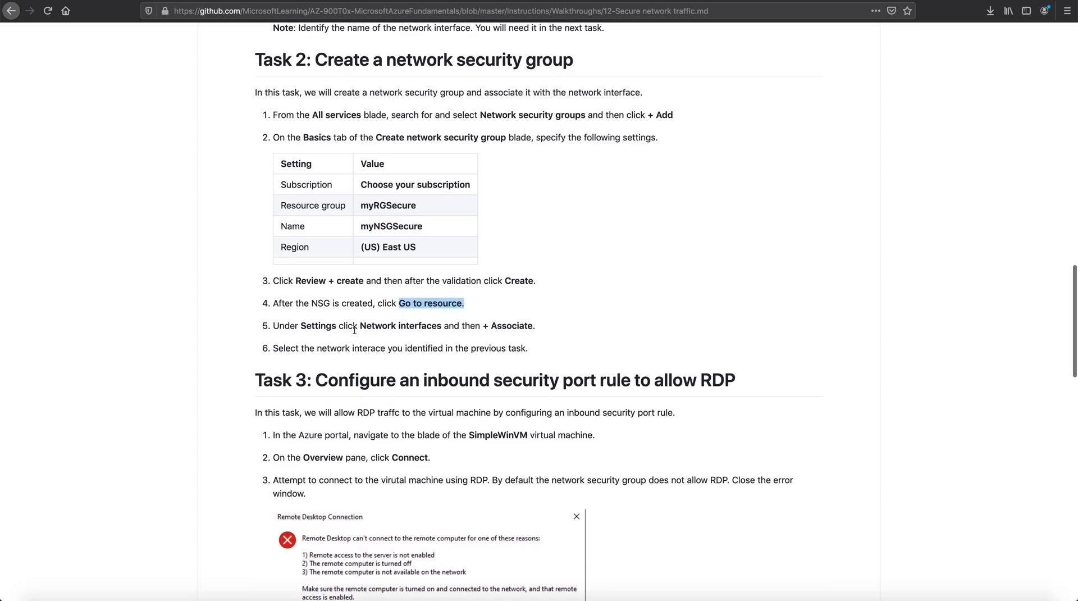
pyautogui.scroll(-1, 357, 327)
pyautogui.moveTo(359, 314); pyautogui.dragTo(444, 314)
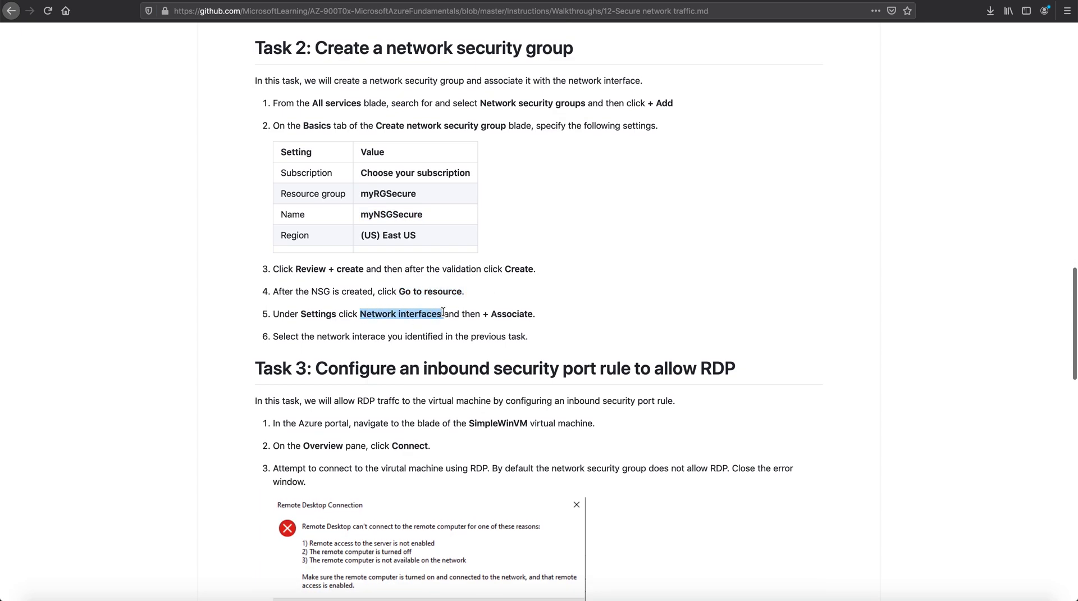
pyautogui.scroll(-1, 486, 316)
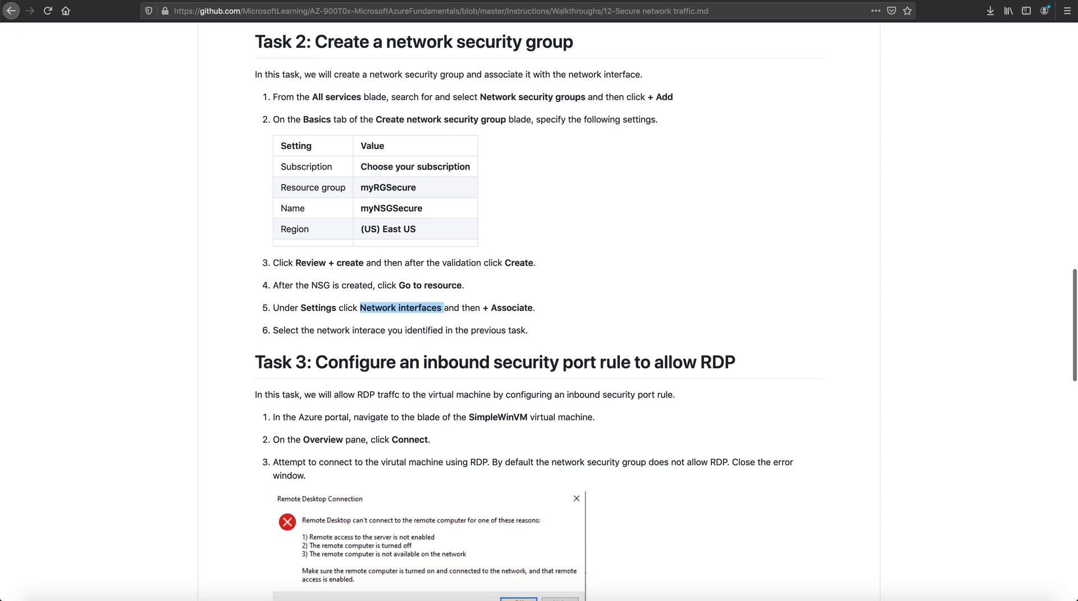
pyautogui.click(254, 2)
pyautogui.click(33, 583)
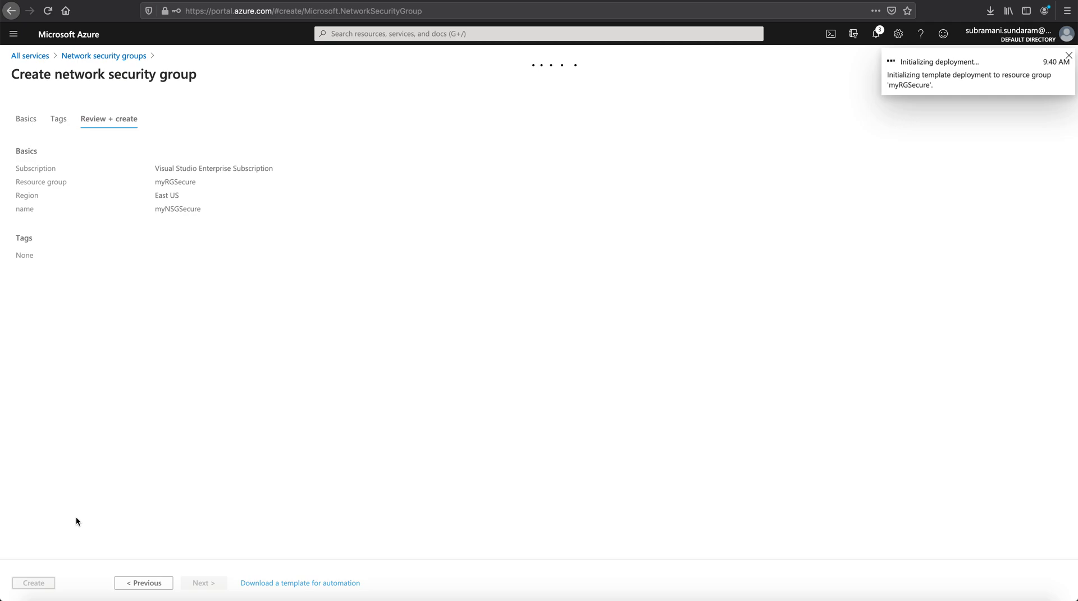
# Read the walkthrough's instructions on associating the network interface and Task 3 on allowing RDP traffic to the virtual machine.
pyautogui.click(363, 1)
pyautogui.scroll(-2, 433, 400)
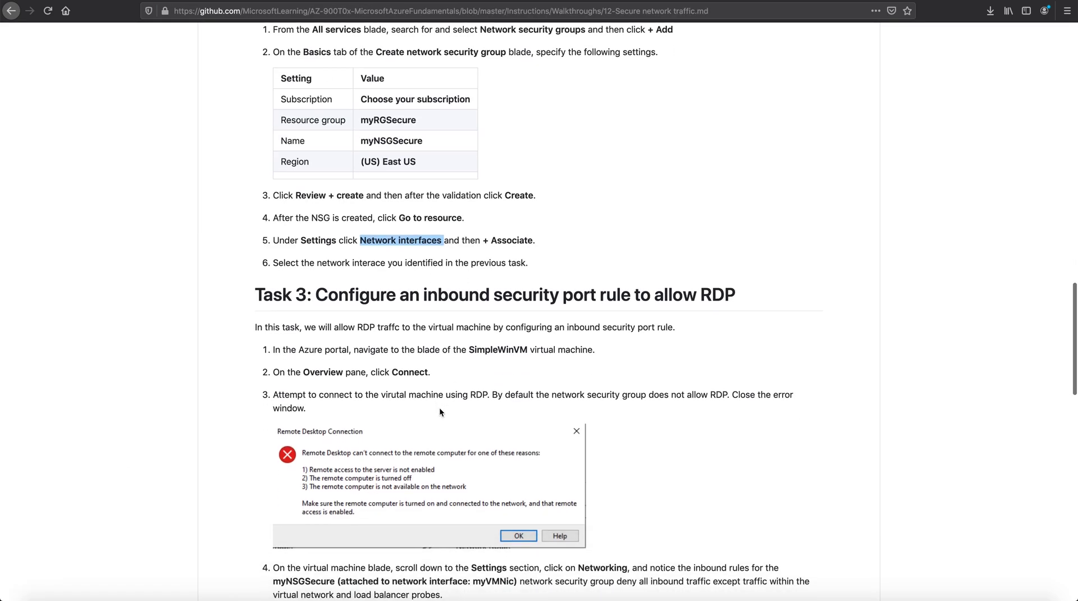
pyautogui.scroll(-1, 402, 400)
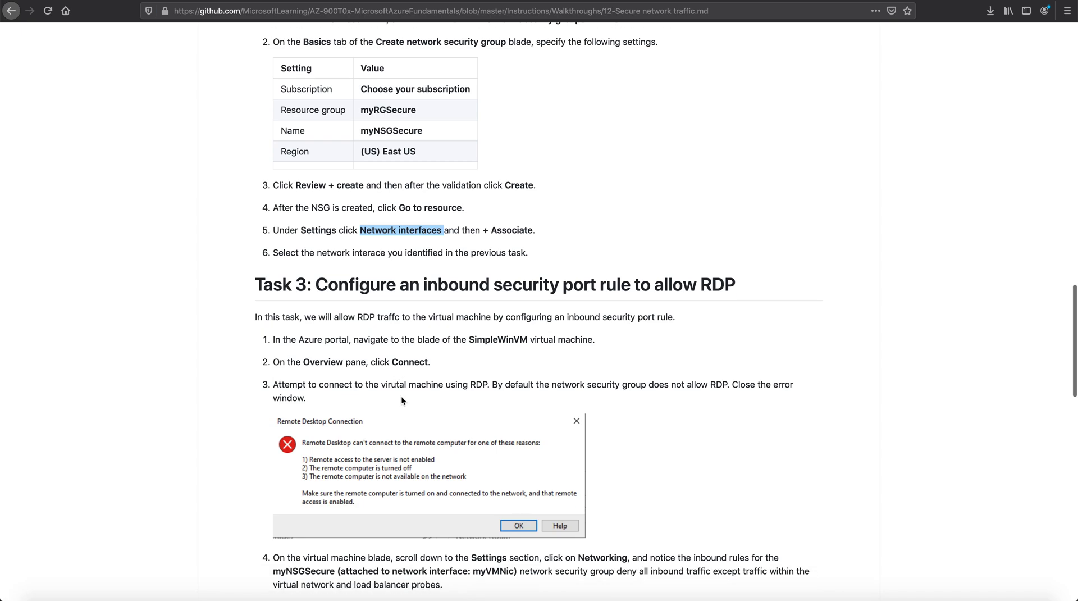
pyautogui.moveTo(482, 230); pyautogui.dragTo(538, 229)
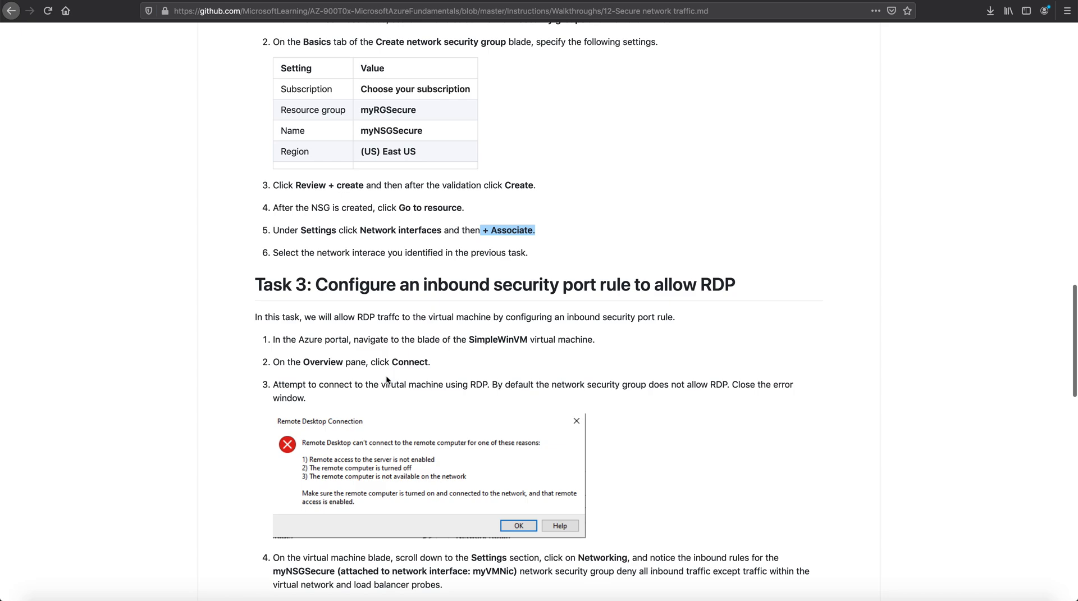
pyautogui.moveTo(357, 317); pyautogui.dragTo(404, 318)
pyautogui.scroll(-1, 409, 355)
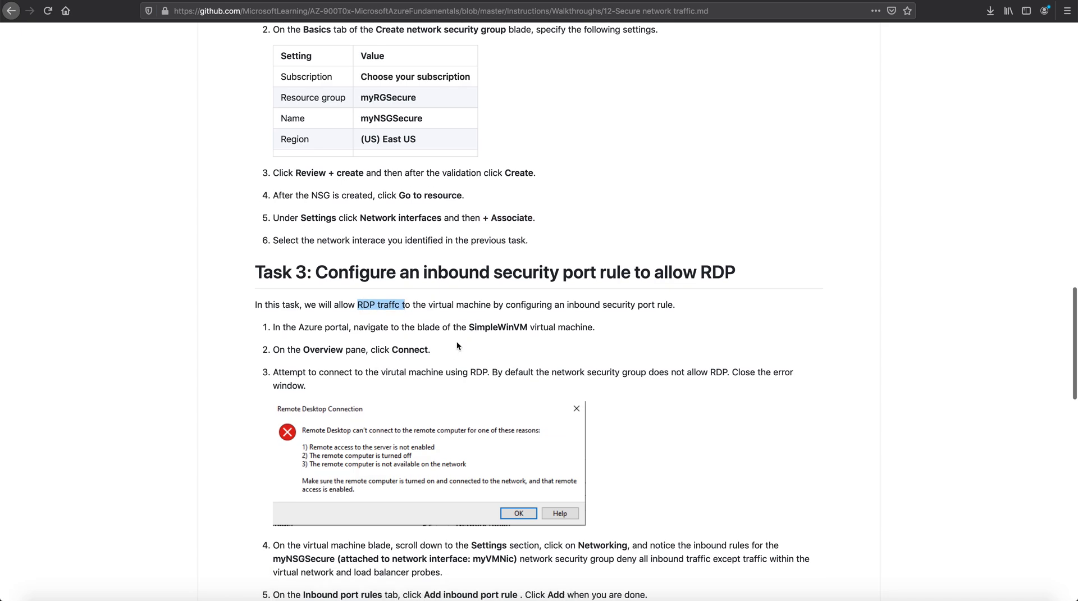
pyautogui.scroll(-1, 399, 365)
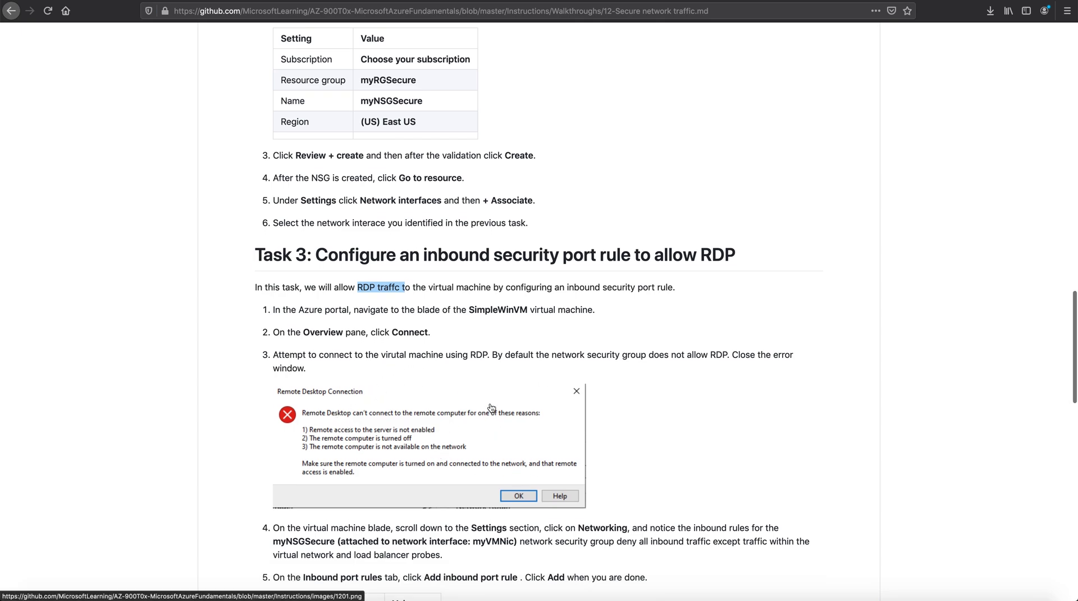
pyautogui.scroll(-1, 438, 444)
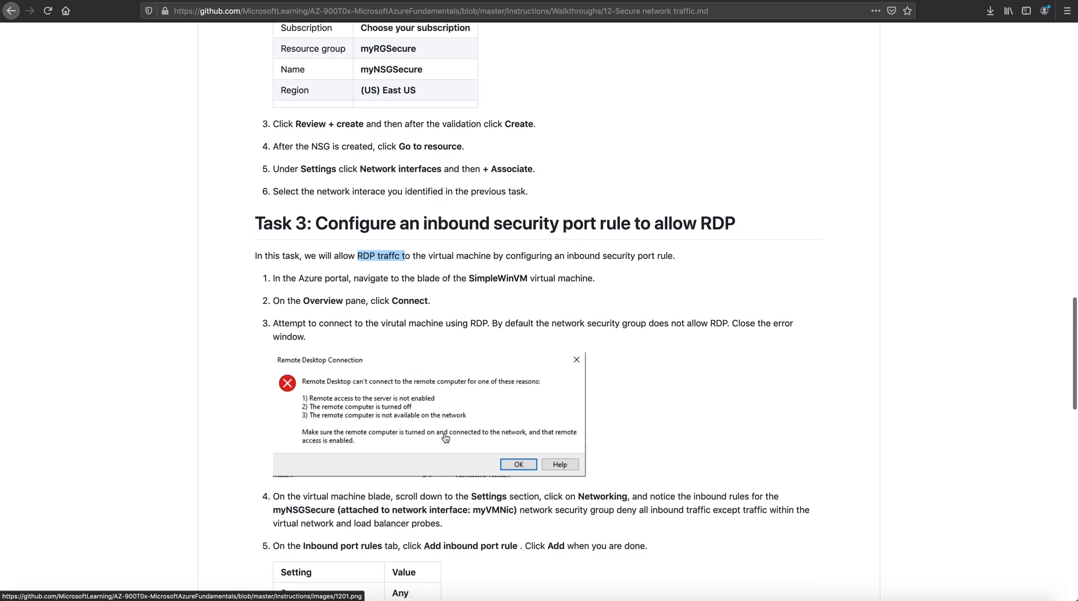
pyautogui.scroll(1, 445, 438)
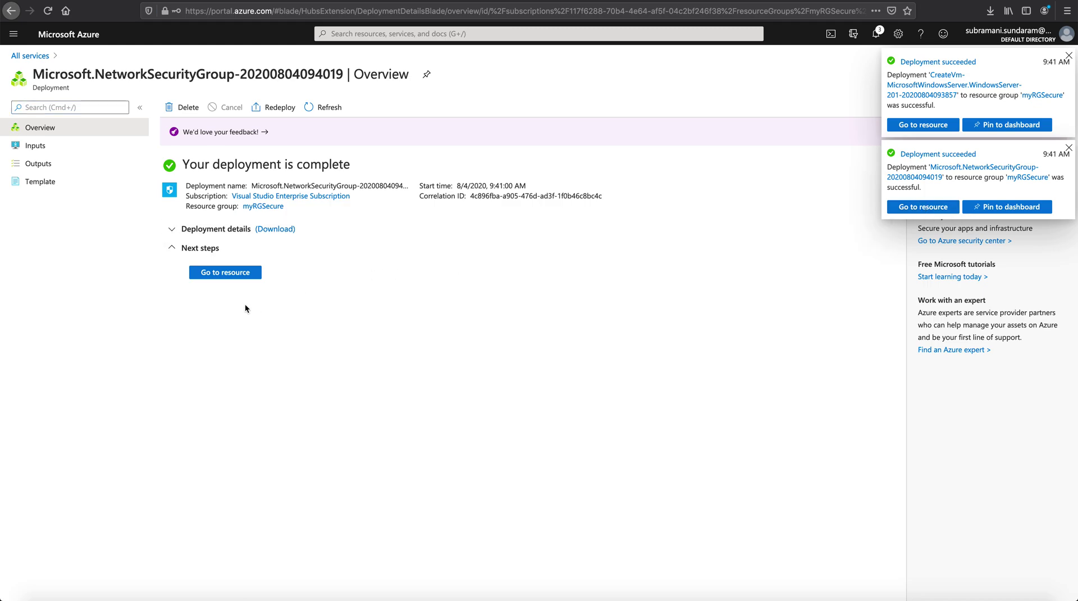
# Open the deployed SimpleVM virtual machine and check the inbound port rules in its networking settings.
pyautogui.click(922, 126)
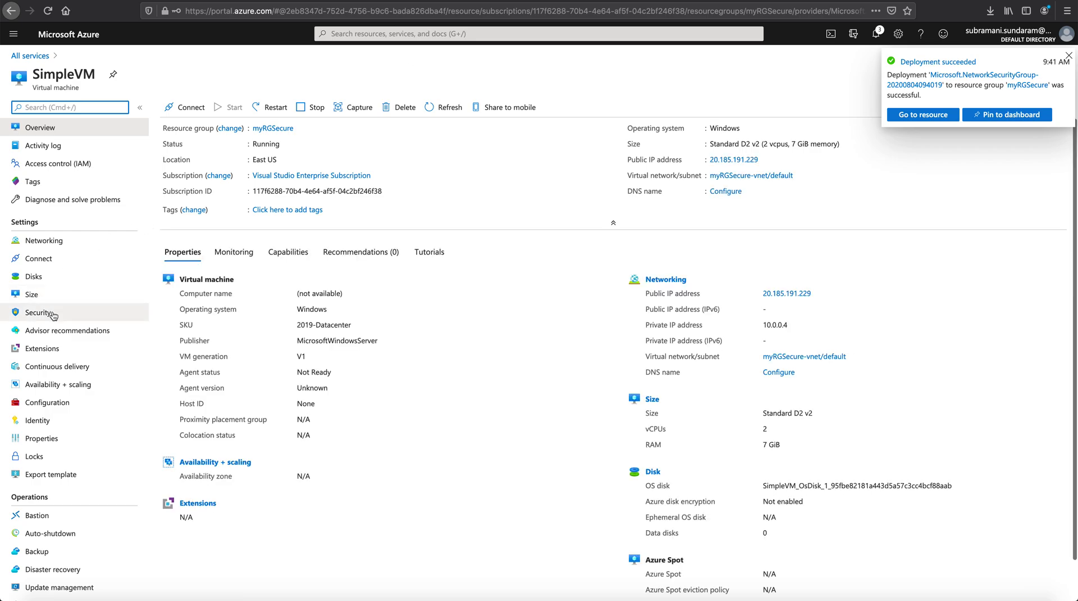
pyautogui.click(57, 236)
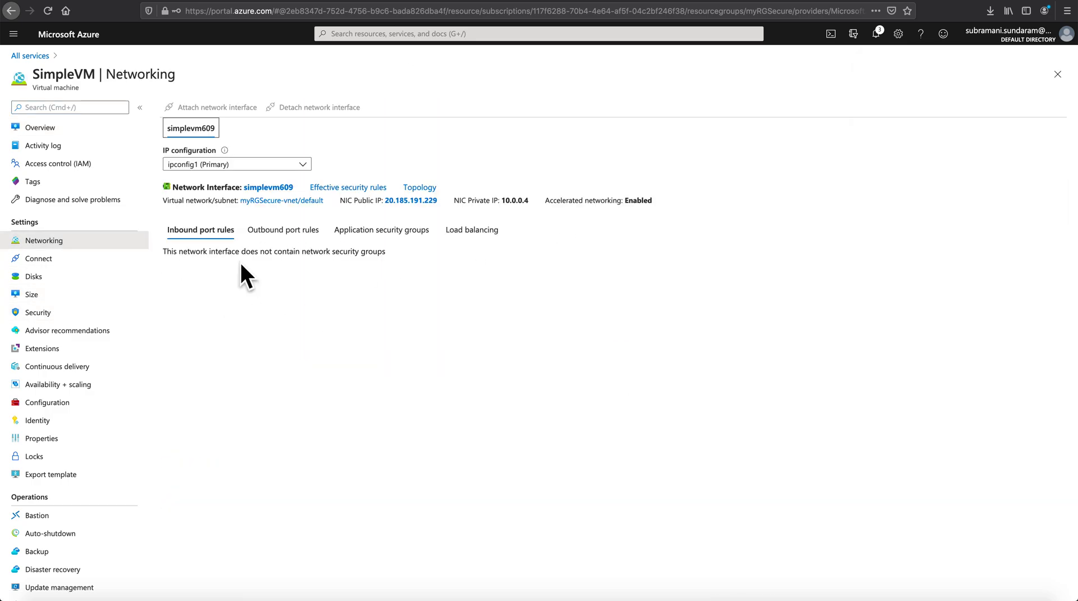
pyautogui.click(29, 129)
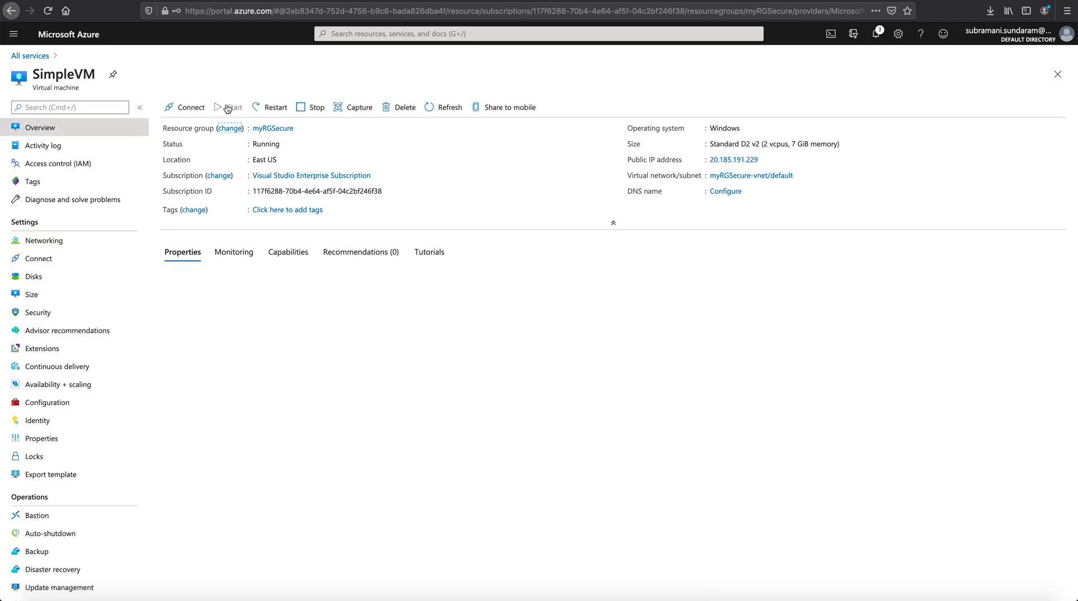
# Download the SimpleVM.rdp file for an RDP connection on port 3389 and open it in Microsoft Remote Desktop.
pyautogui.click(185, 108)
pyautogui.click(194, 126)
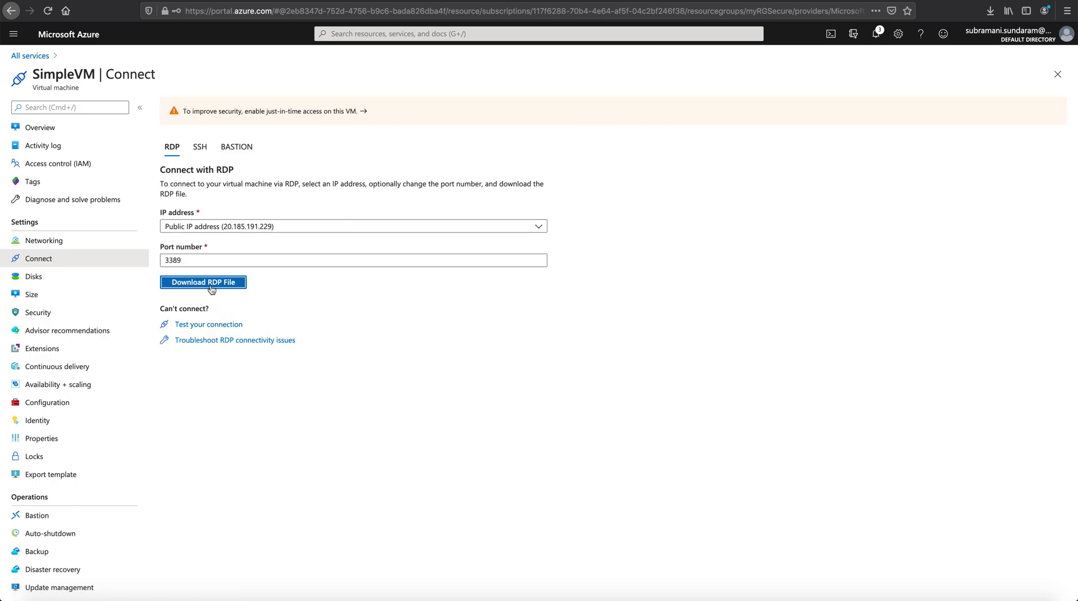
pyautogui.click(211, 288)
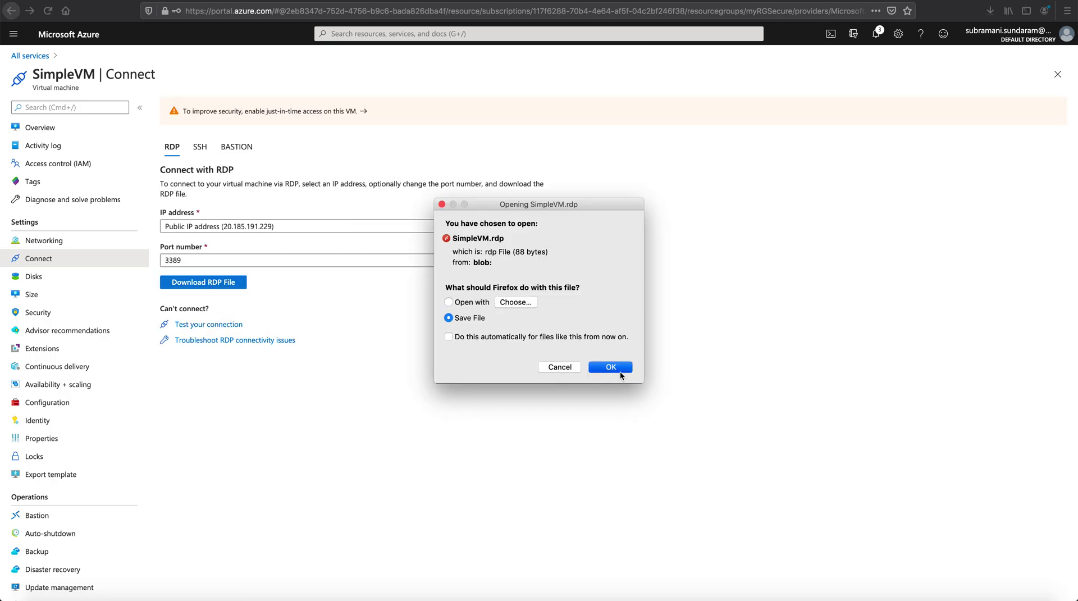
pyautogui.click(620, 371)
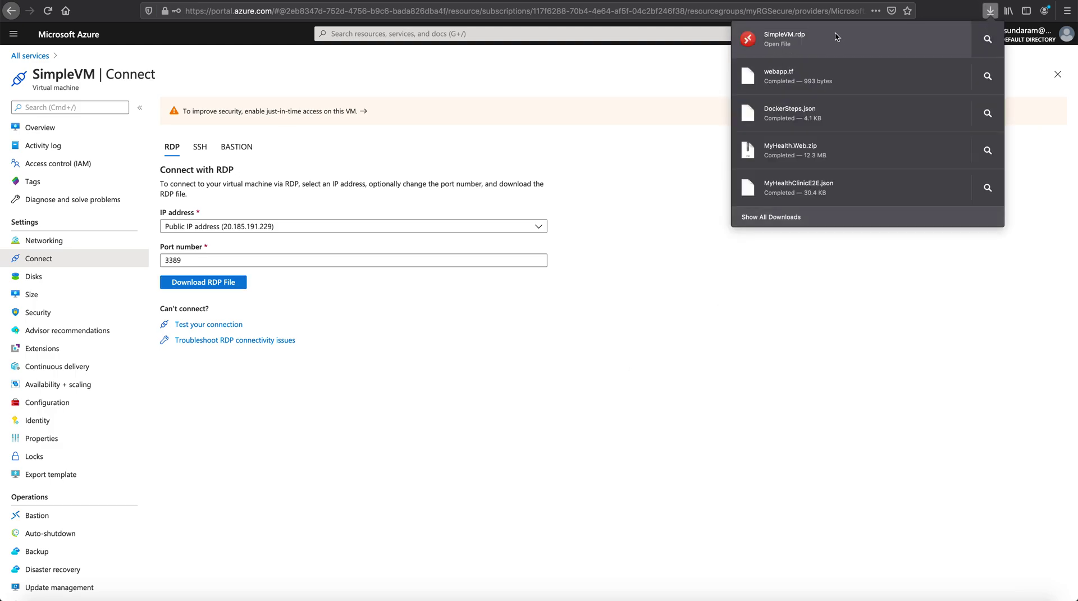
pyautogui.click(782, 38)
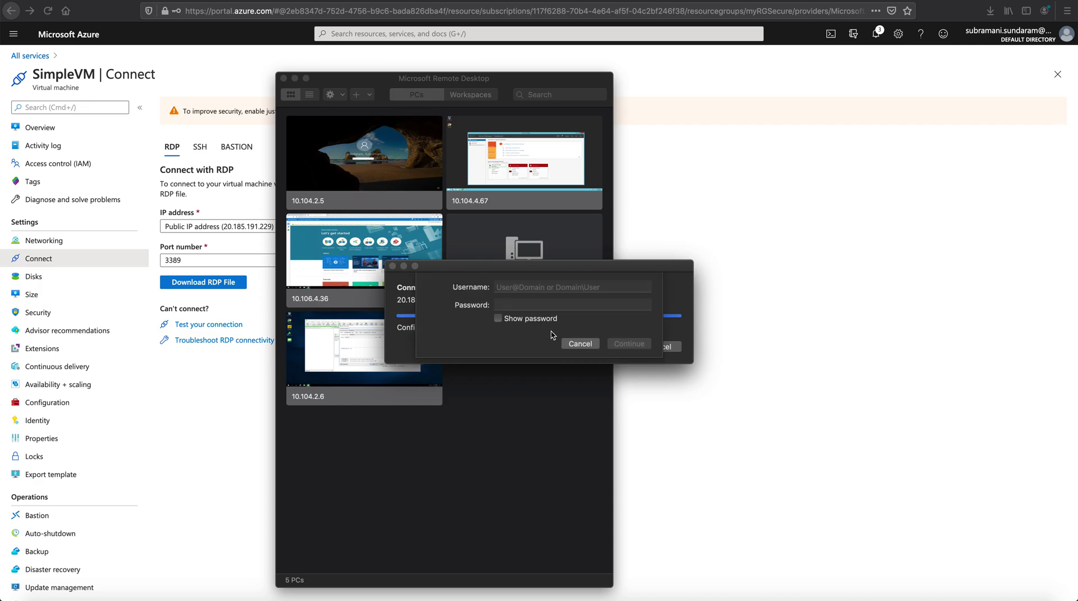
# Connect to the remote PC with the username azureuser and the administrator account password copied from the walkthrough.
pyautogui.write('azureuser')
pyautogui.click(524, 350)
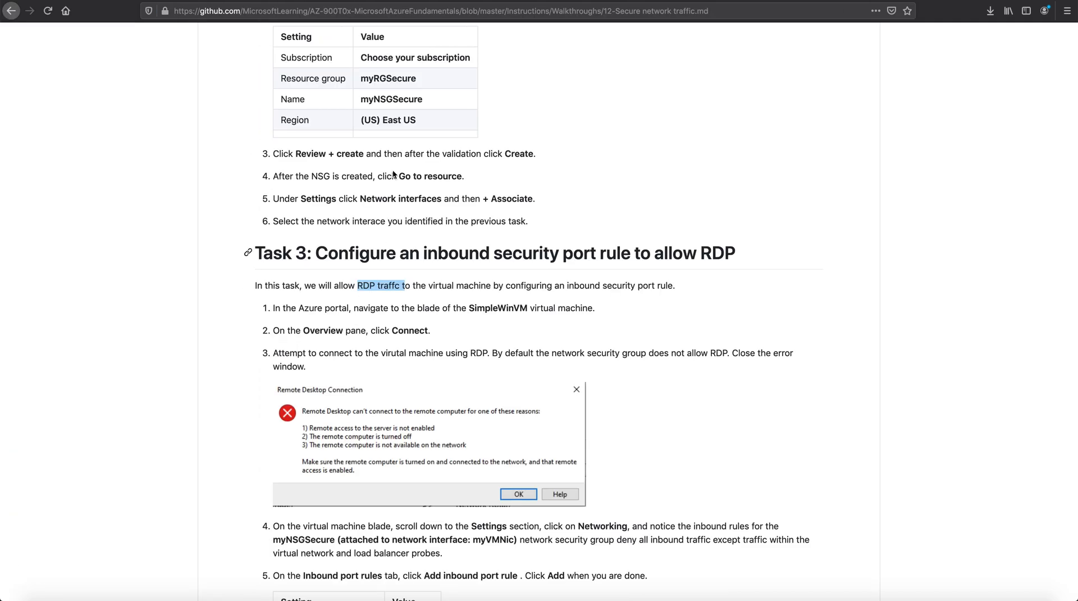
pyautogui.scroll(15, 393, 174)
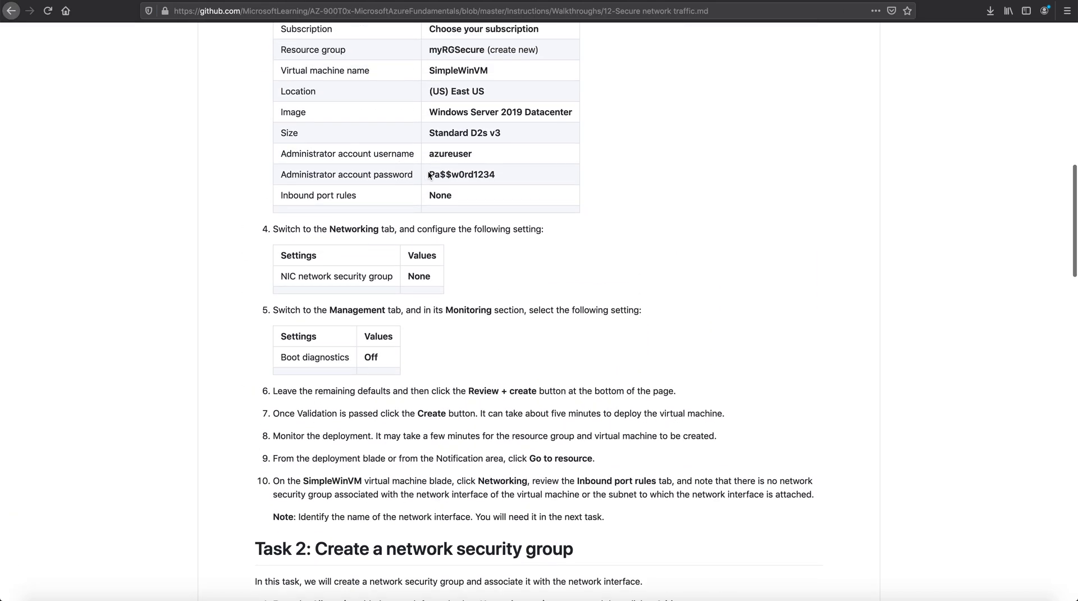
pyautogui.moveTo(430, 175); pyautogui.dragTo(495, 174)
pyautogui.press('super+Tab')
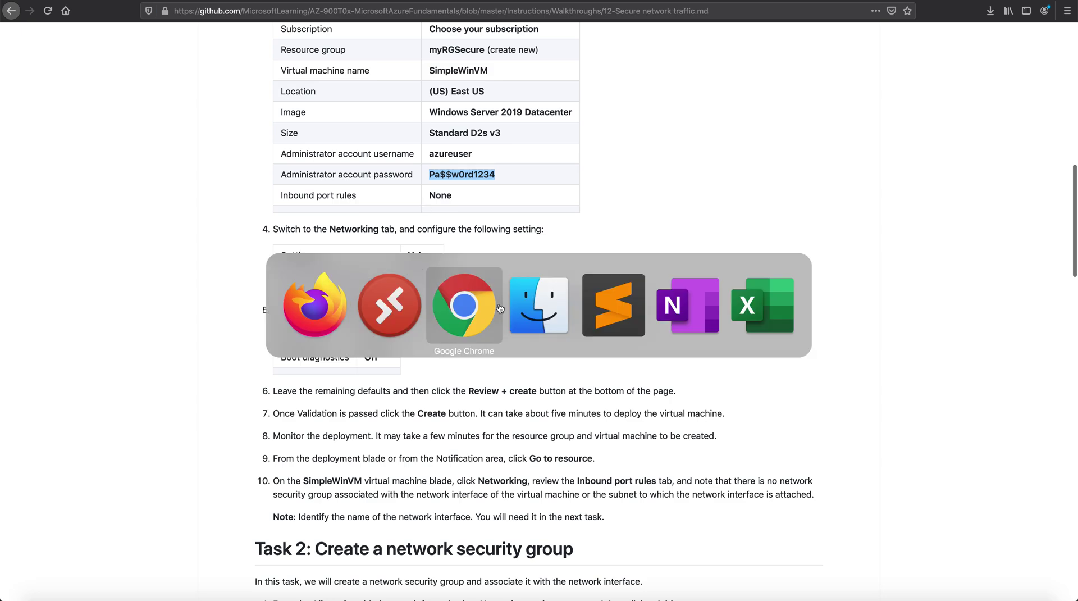
pyautogui.press('super+Tab')
pyautogui.press('super+Tab')
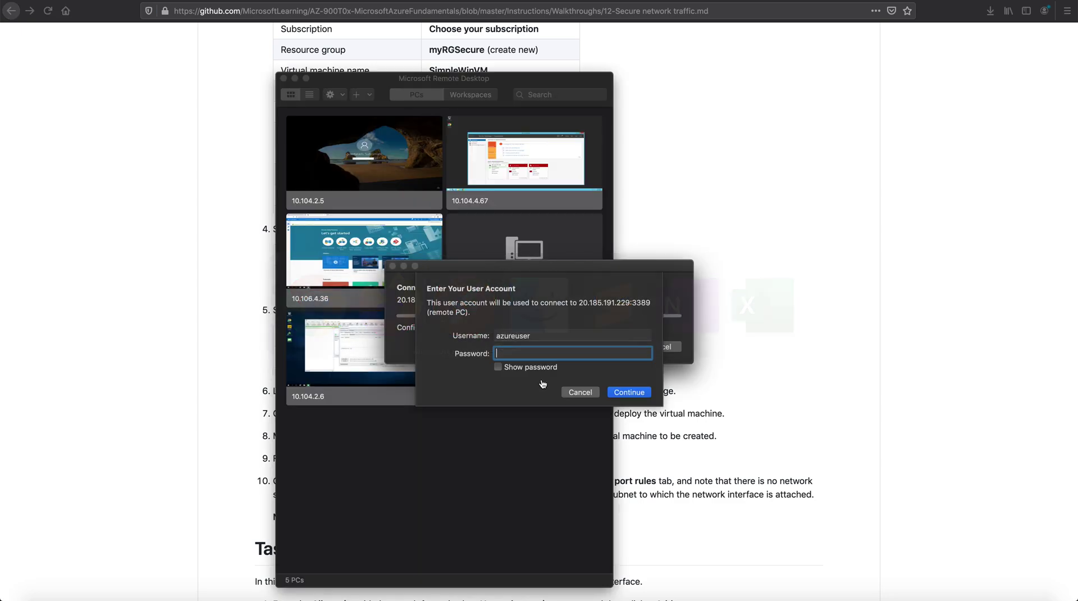
pyautogui.press('super+v')
pyautogui.click(627, 394)
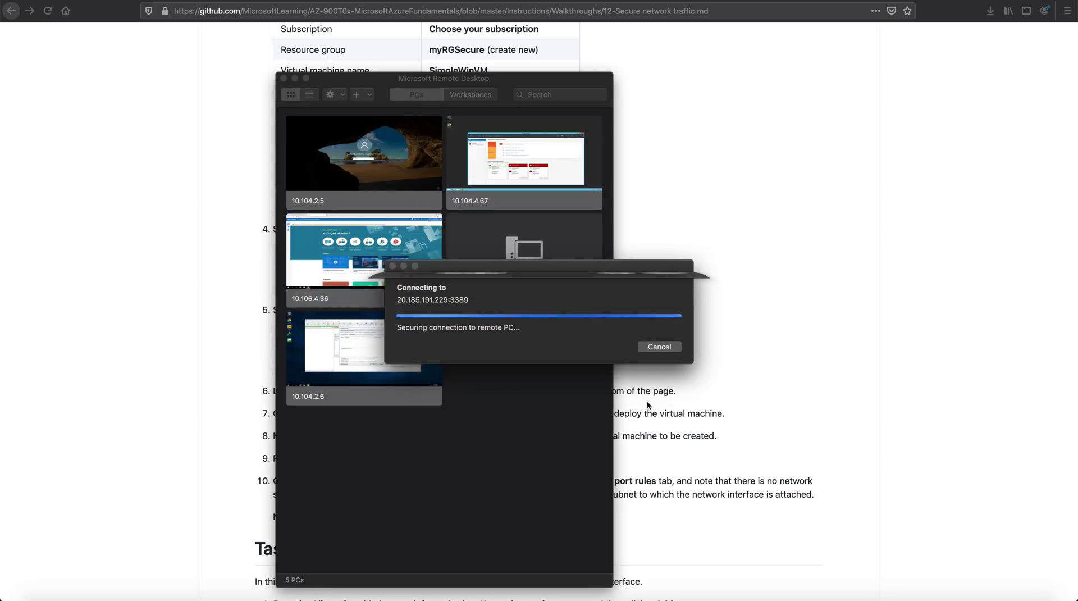
pyautogui.click(674, 355)
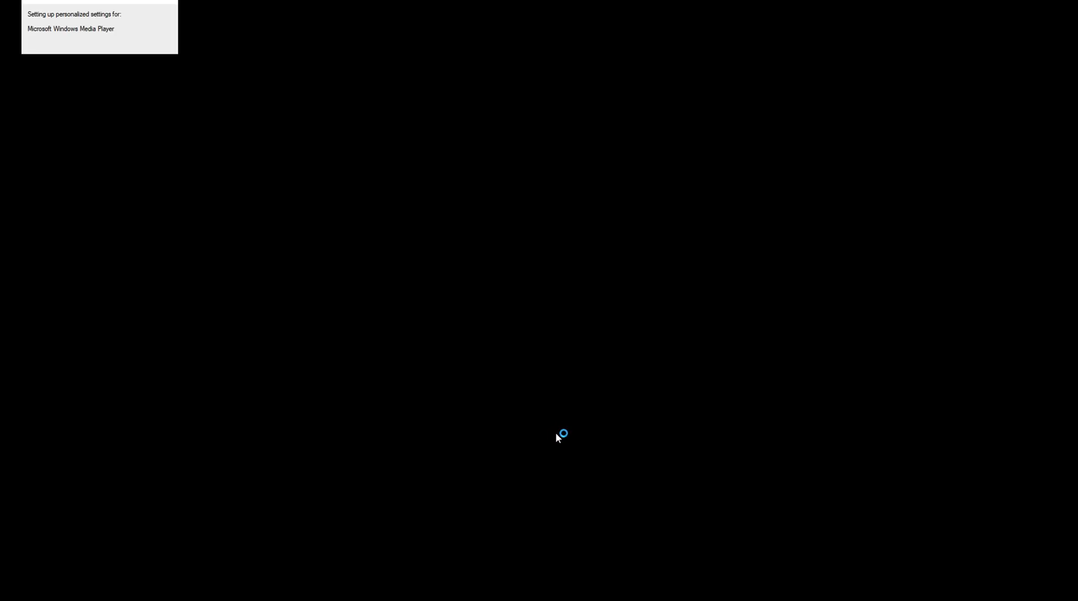
# Leave the full-screen remote session, return to the Azure portal and check SimpleVM's inbound port rules in its networking settings.
pyautogui.press('super+Tab')
pyautogui.press('ctrl+super+f')
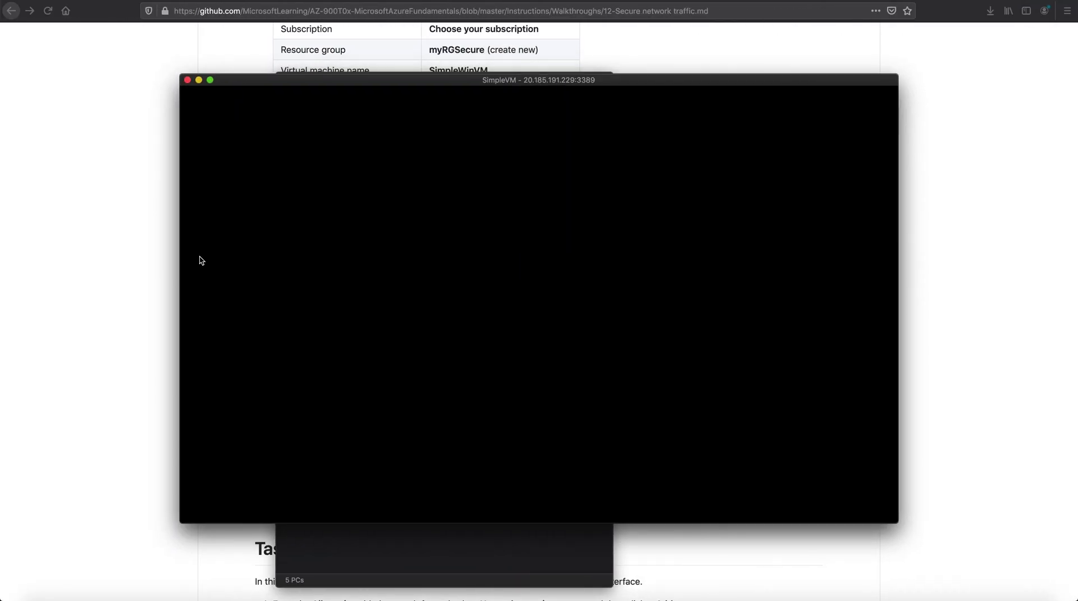
pyautogui.click(972, 378)
pyautogui.scroll(-2, 538, 399)
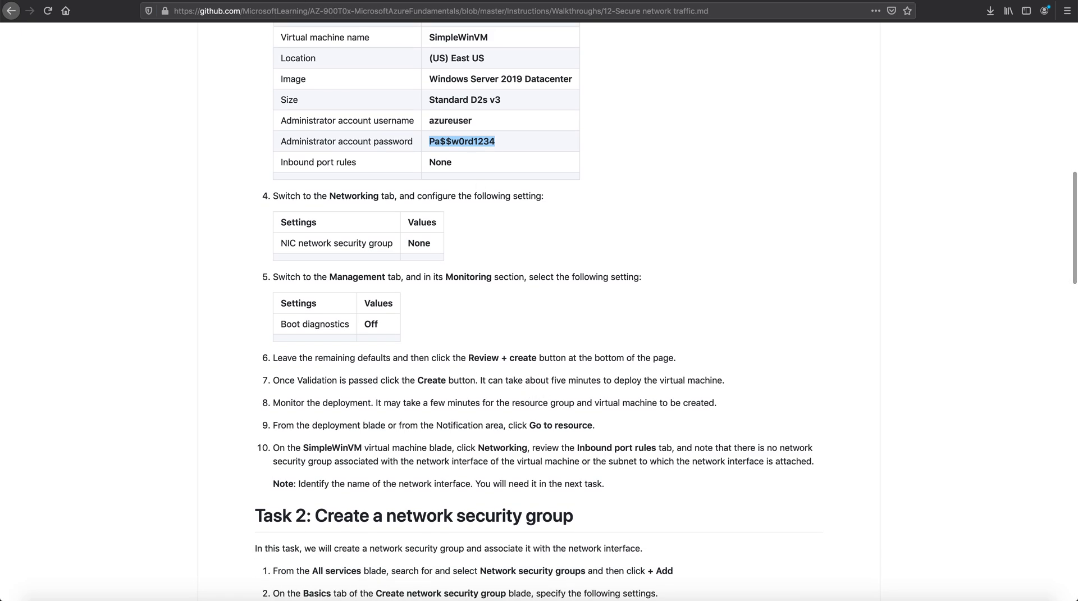
pyautogui.hotkey('ctrl', 'Tab')
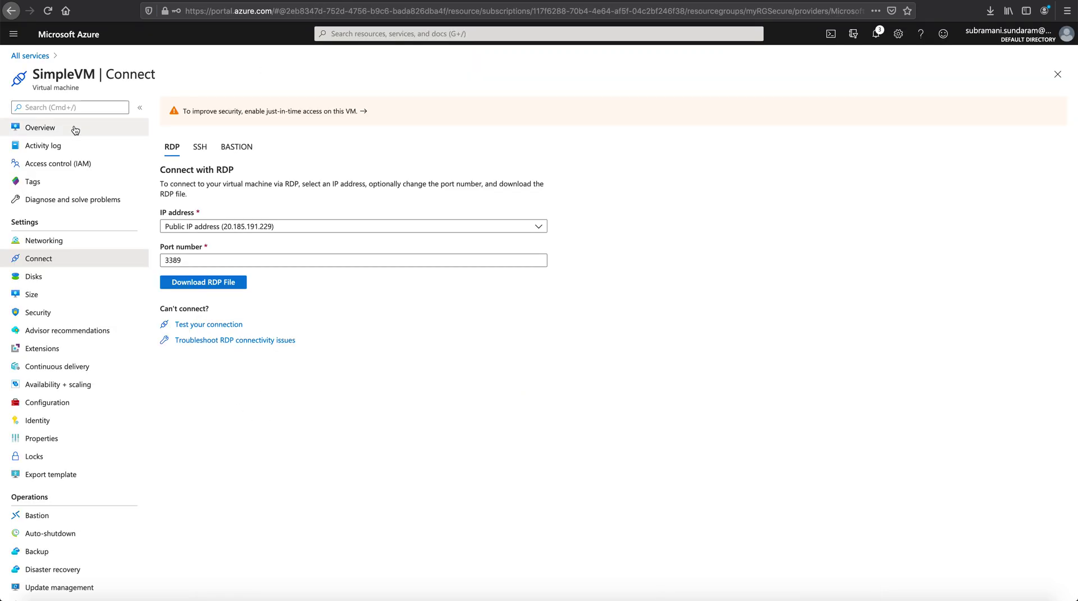
pyautogui.click(44, 241)
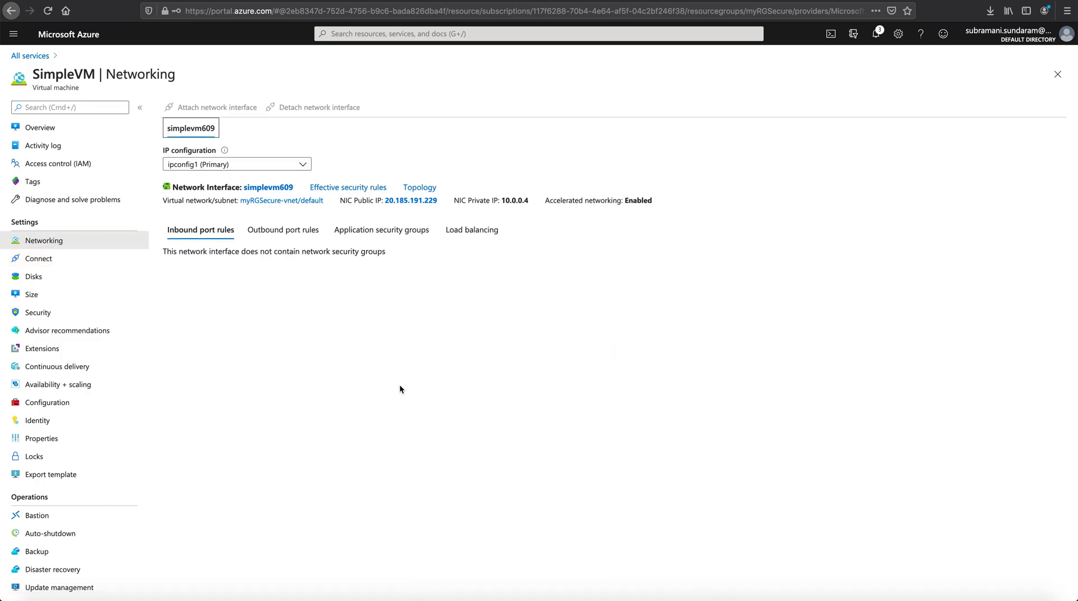
pyautogui.click(205, 236)
# Open the myNSGSecure network security group from the portal's notifications and associate the simplevm609 network interface with it.
pyautogui.click(876, 33)
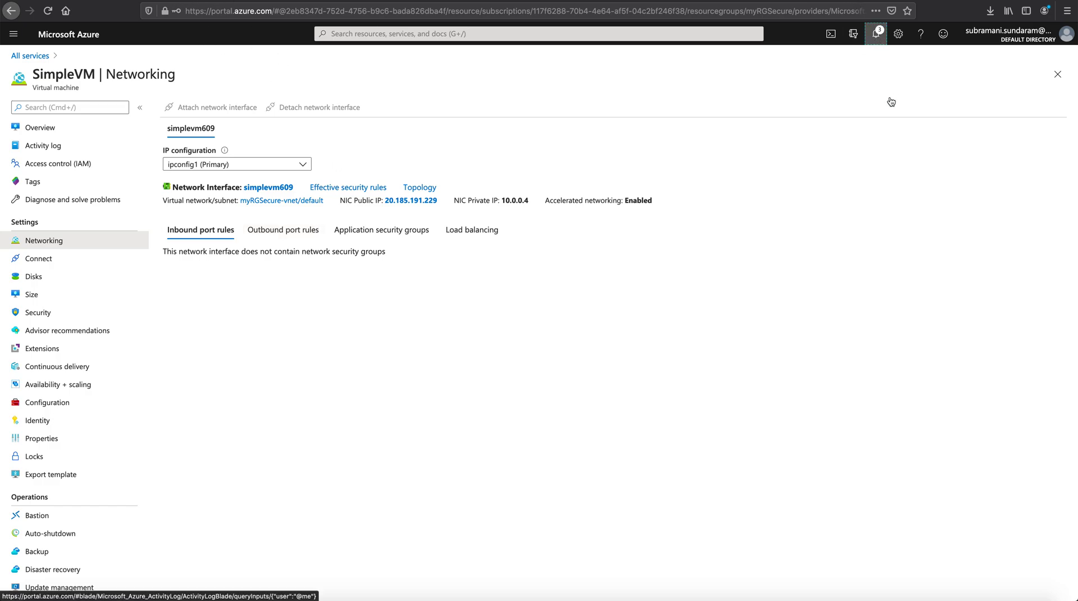
pyautogui.click(845, 252)
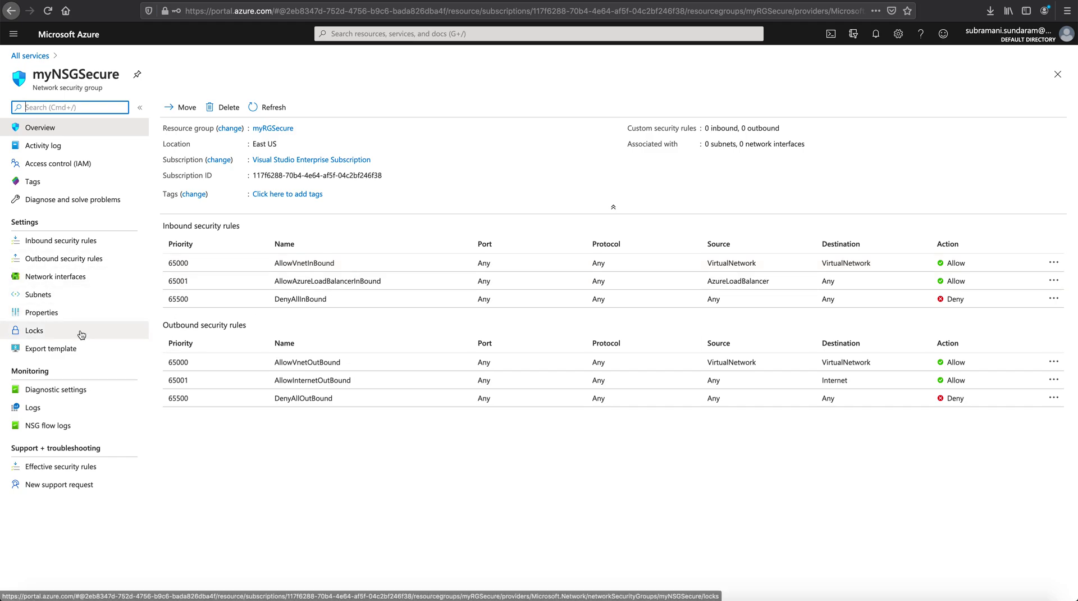
pyautogui.click(84, 276)
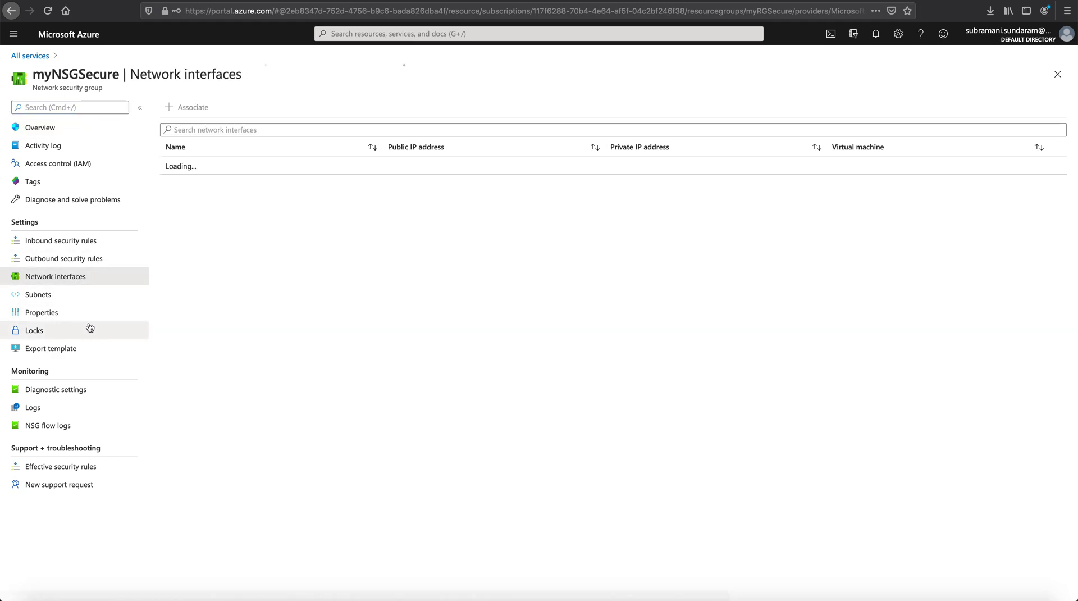
pyautogui.click(186, 109)
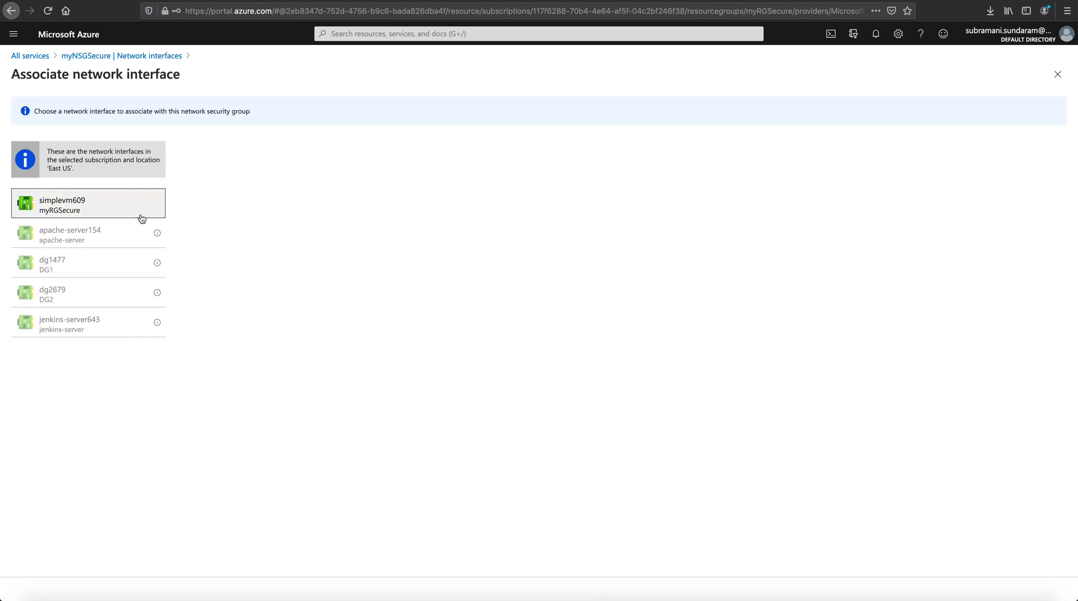
pyautogui.click(95, 202)
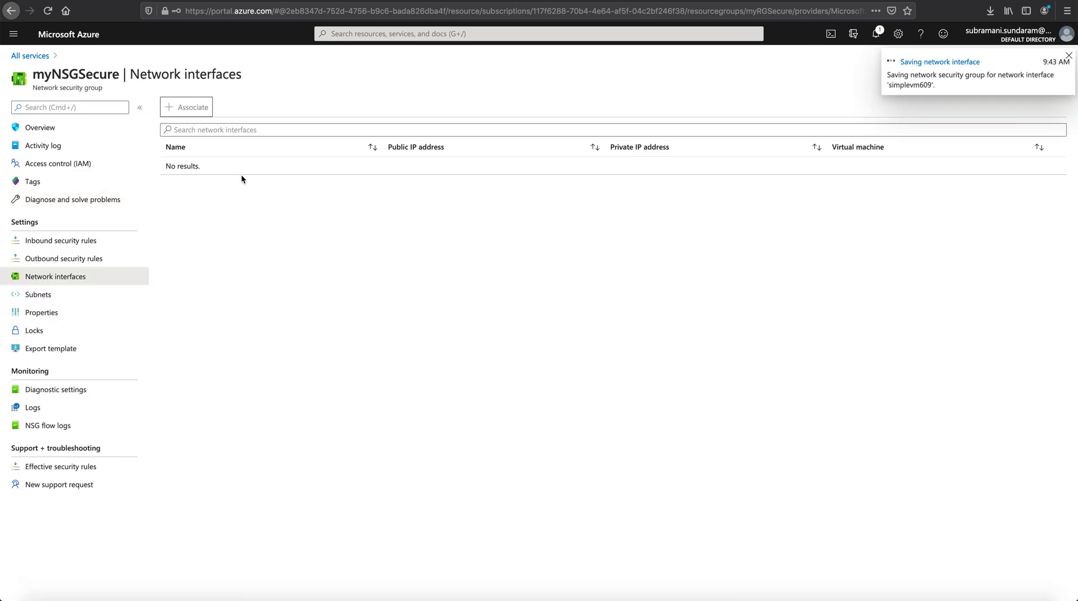
# Read the walkthrough's final Task 2 instruction and the Task 3 instructions on configuring an inbound security port rule to allow RDP.
pyautogui.click(392, 1)
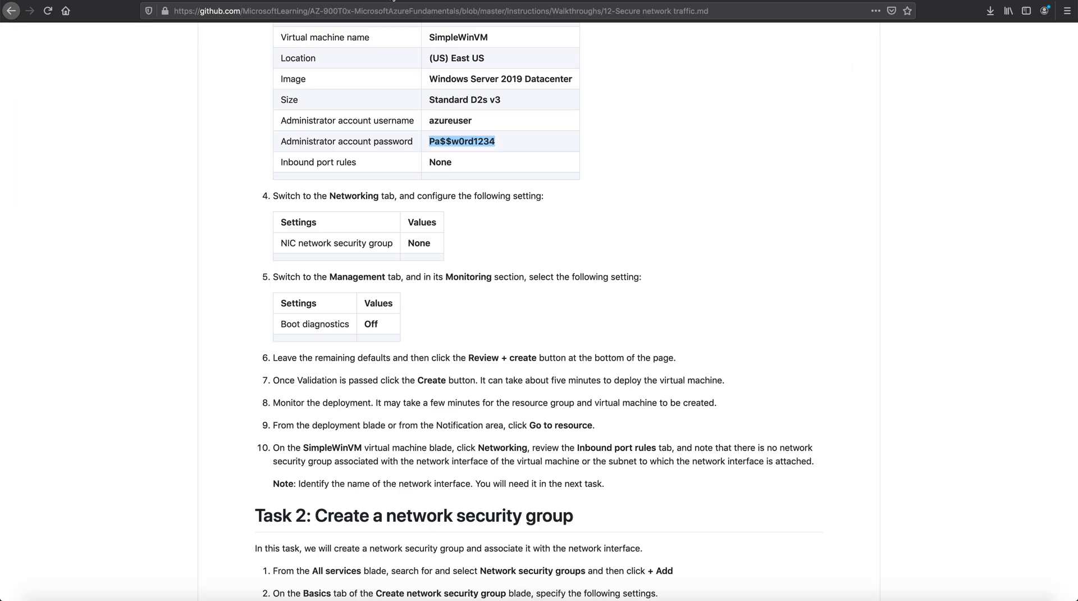
pyautogui.scroll(-6, 490, 393)
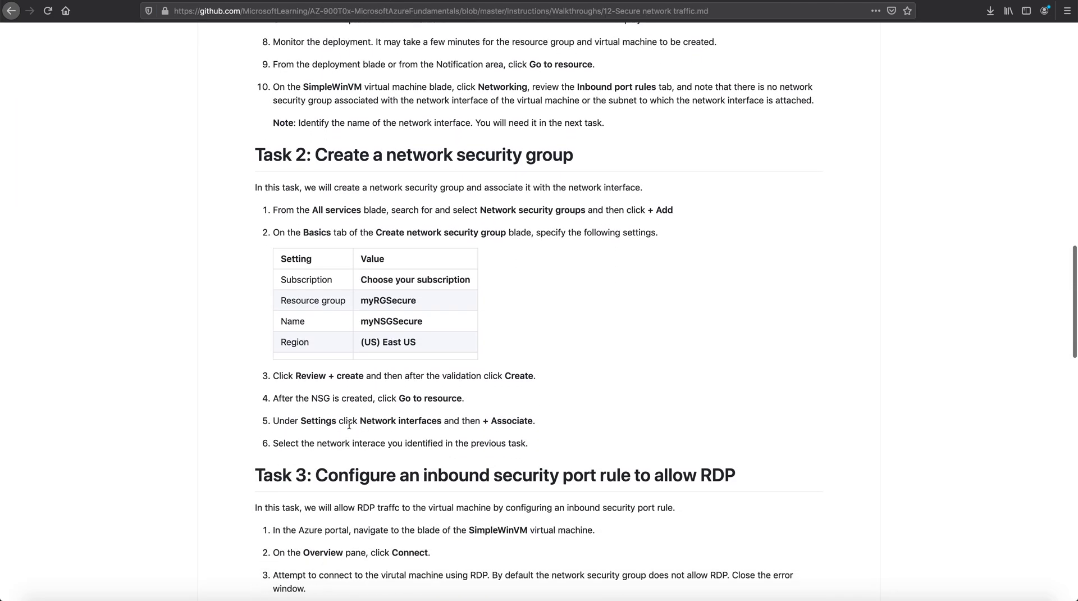
pyautogui.moveTo(315, 447); pyautogui.dragTo(561, 440)
pyautogui.scroll(-6, 561, 435)
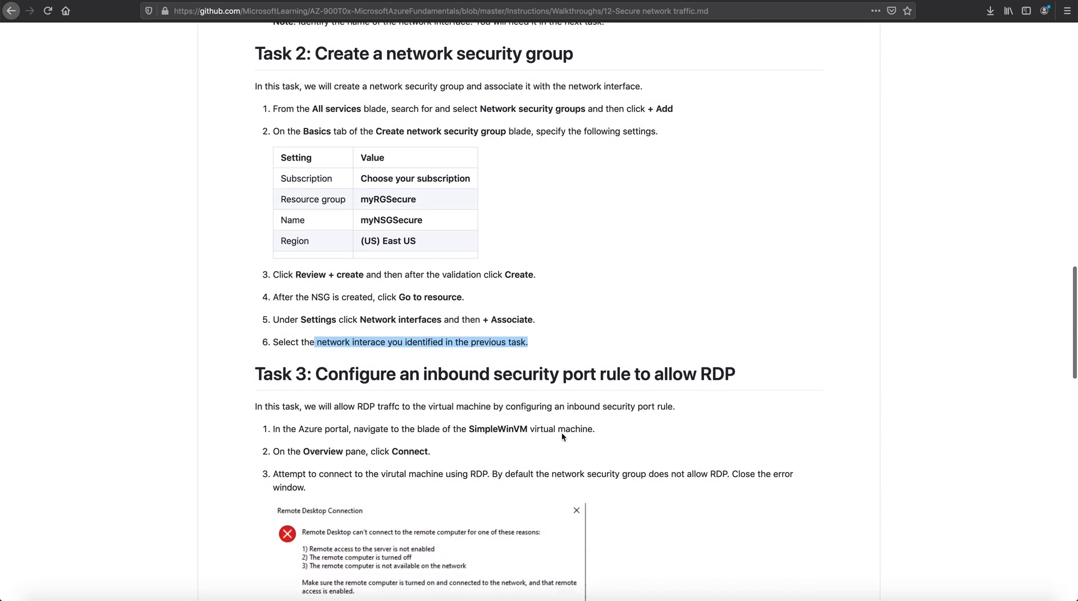
pyautogui.scroll(-2, 562, 437)
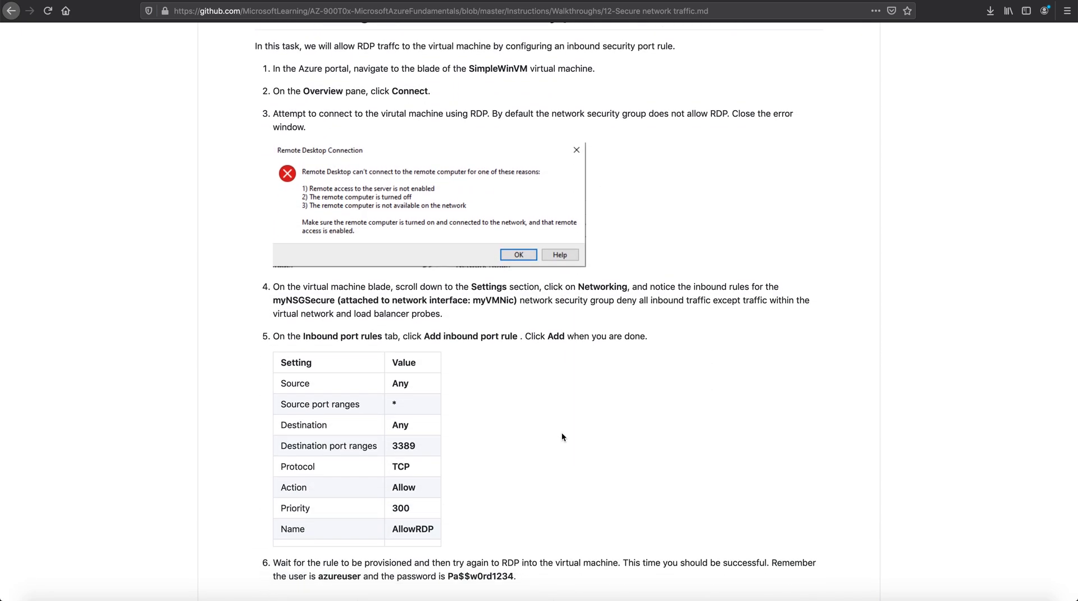
pyautogui.scroll(-2, 562, 436)
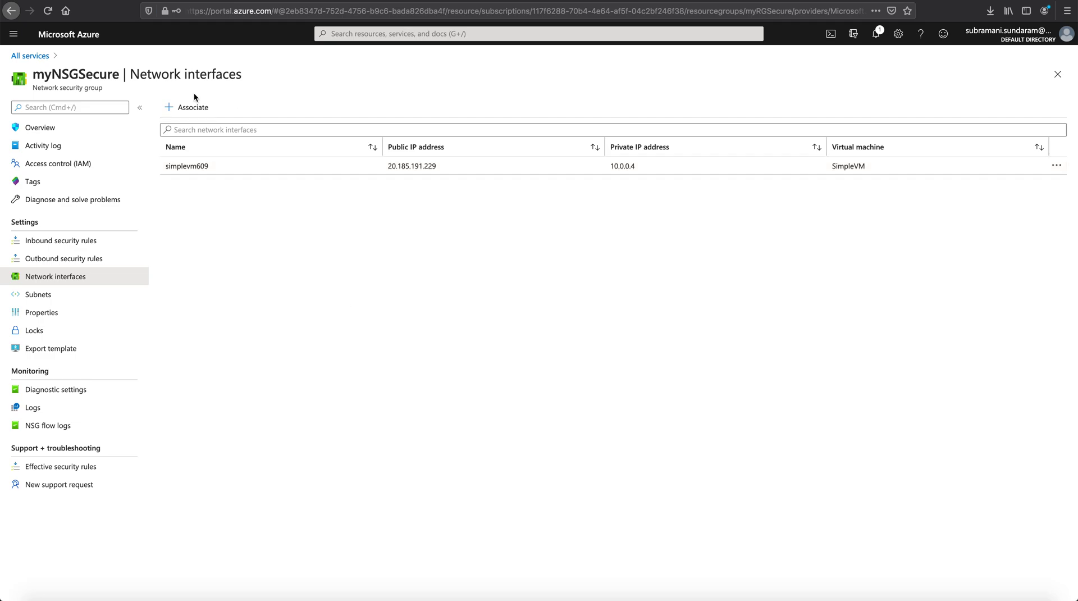
# Reopen SimpleVM in the Azure portal and review the inbound port rules that myNSGSecure applies in its networking settings.
pyautogui.click(876, 33)
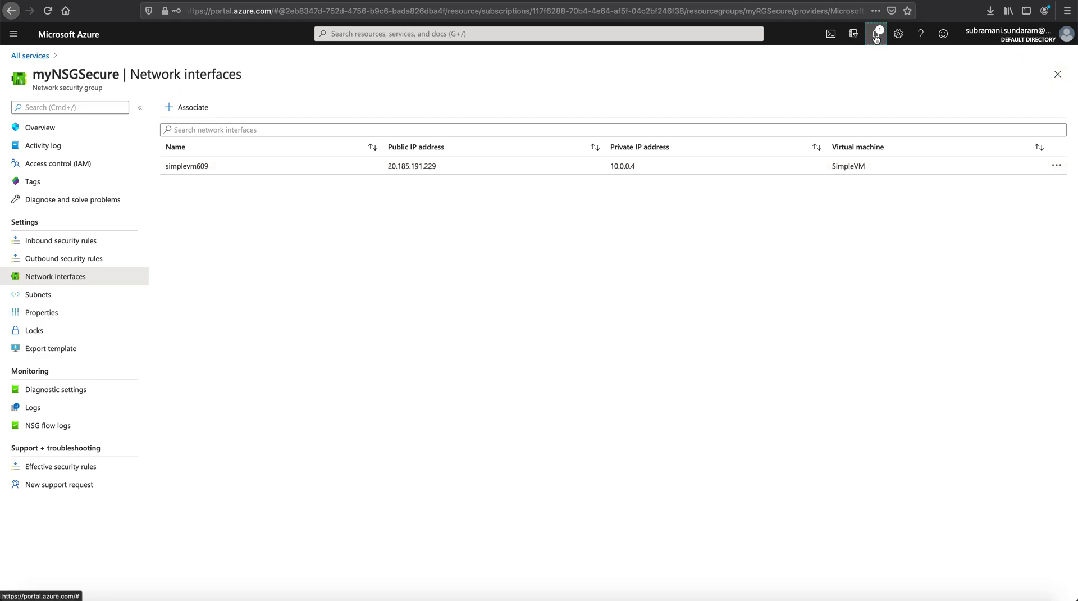
pyautogui.click(843, 219)
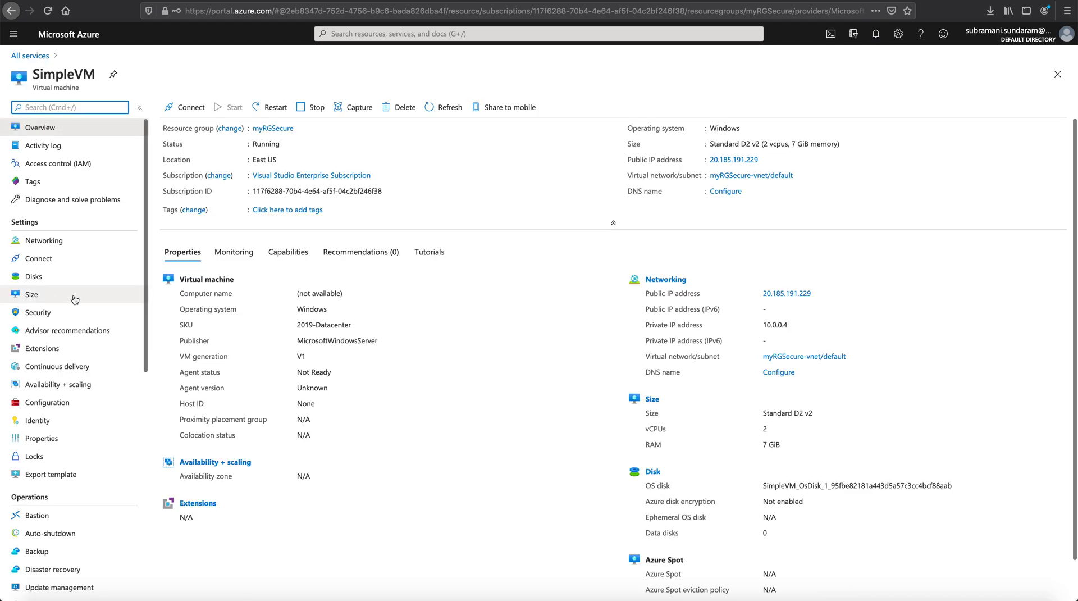
pyautogui.click(60, 240)
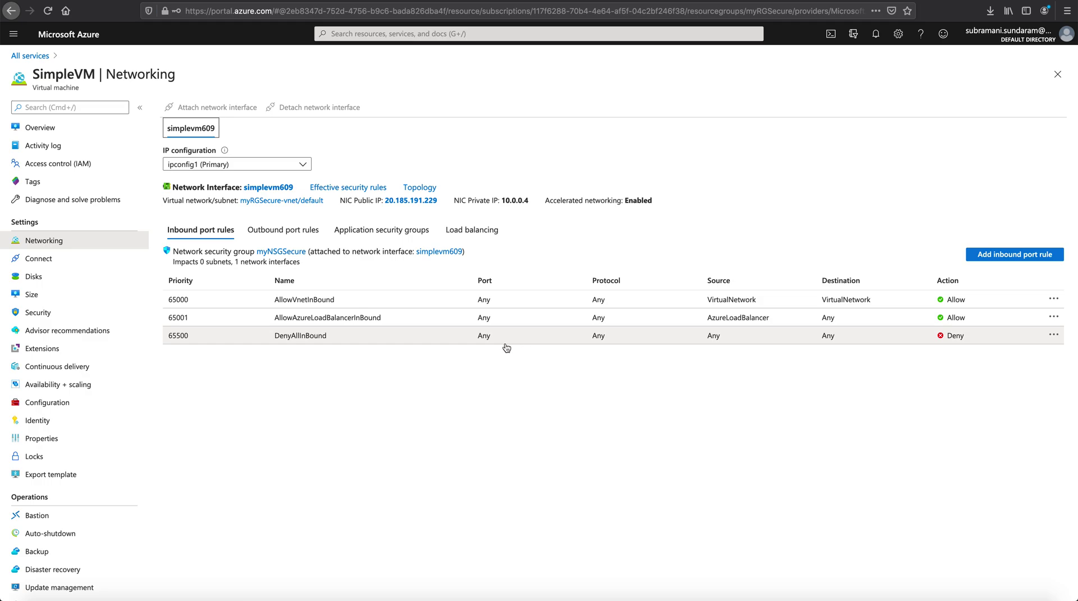
# Add an inbound security rule to myNSGSecure that allows destination port 3389 from any source, named Port_3389.
pyautogui.click(1007, 260)
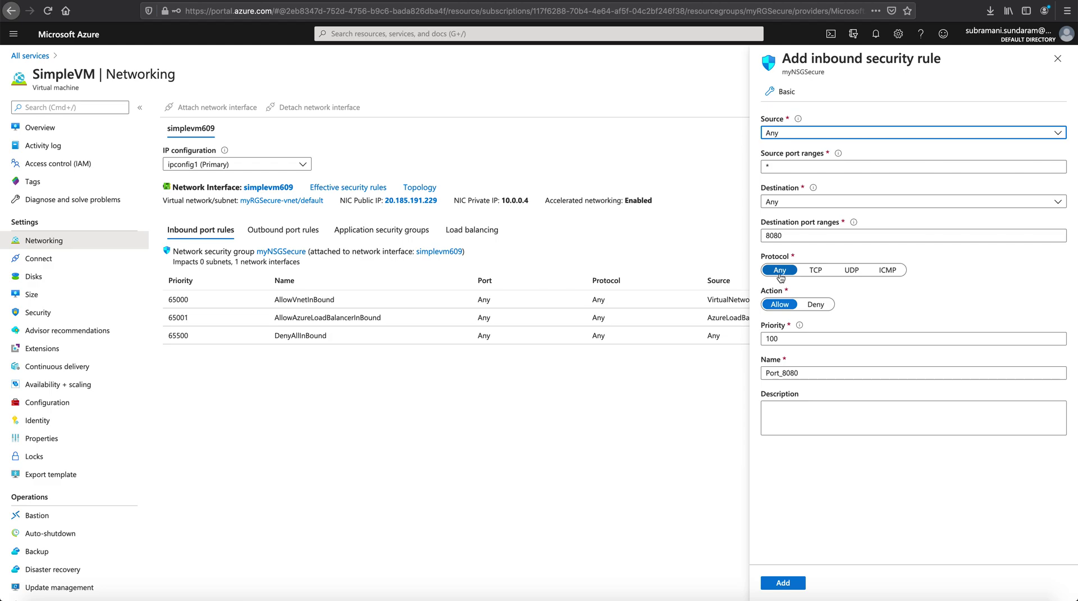
pyautogui.moveTo(786, 235); pyautogui.dragTo(734, 233)
pyautogui.write('3389')
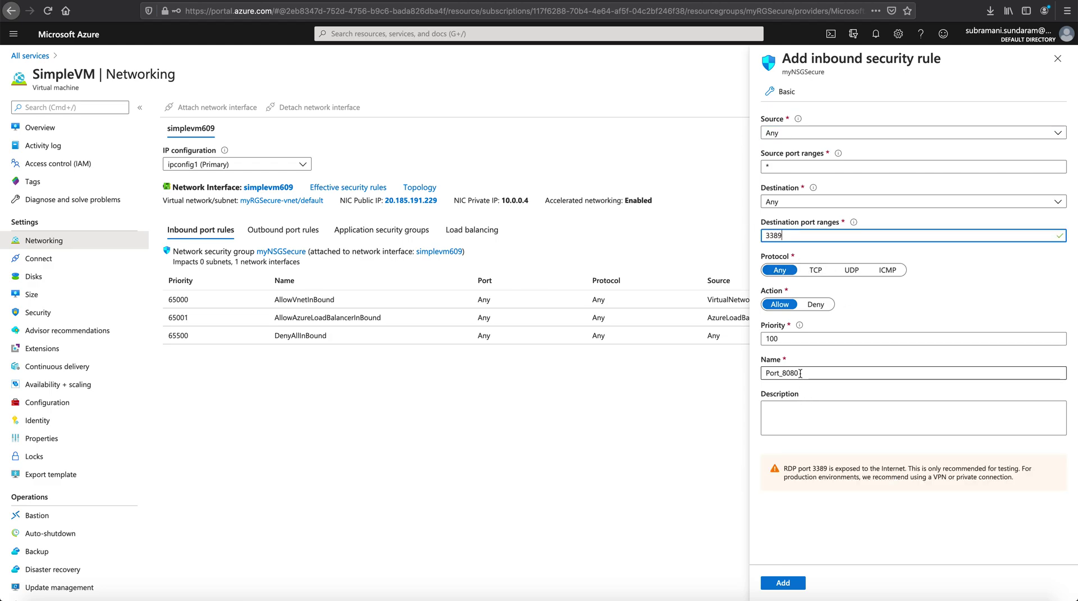
pyautogui.moveTo(784, 373); pyautogui.dragTo(823, 373)
pyautogui.write('3389')
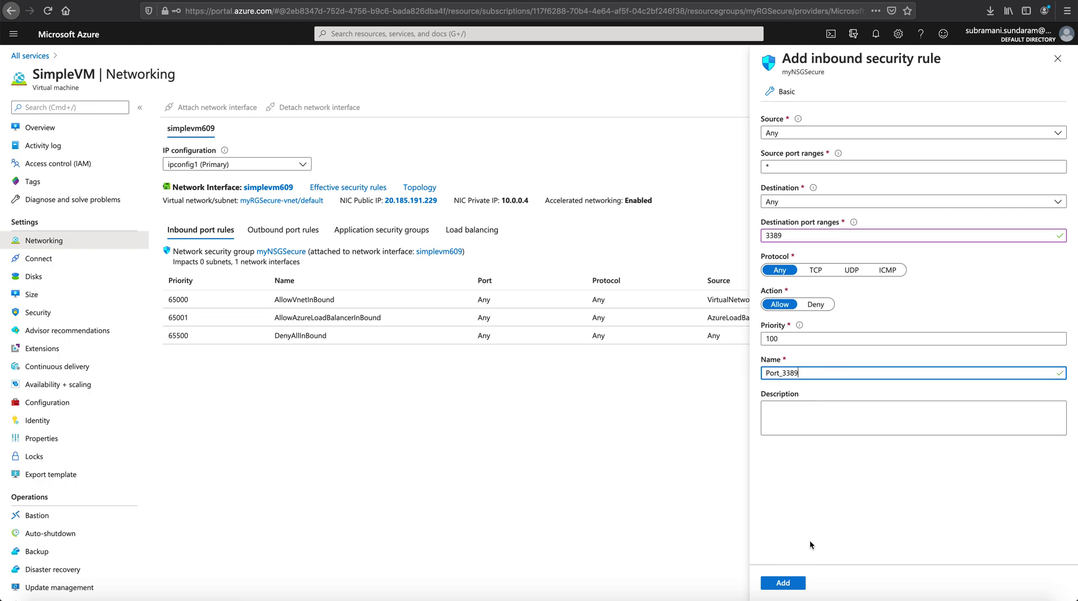
pyautogui.click(785, 583)
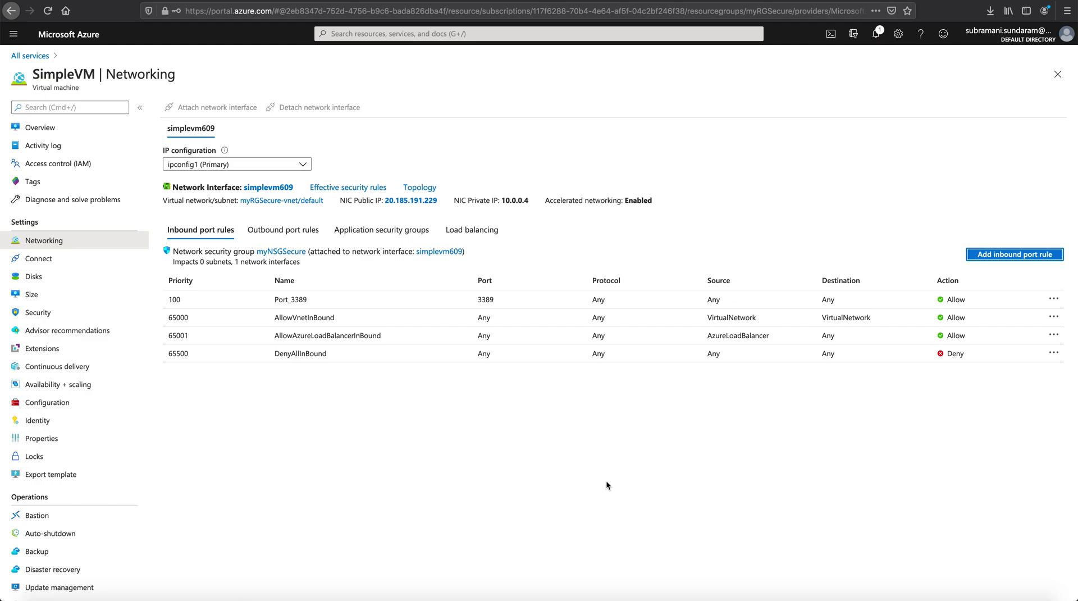
# Download the SimpleVM.rdp file again from the virtual machine's RDP connection settings and open it in Microsoft Remote Desktop.
pyautogui.click(86, 132)
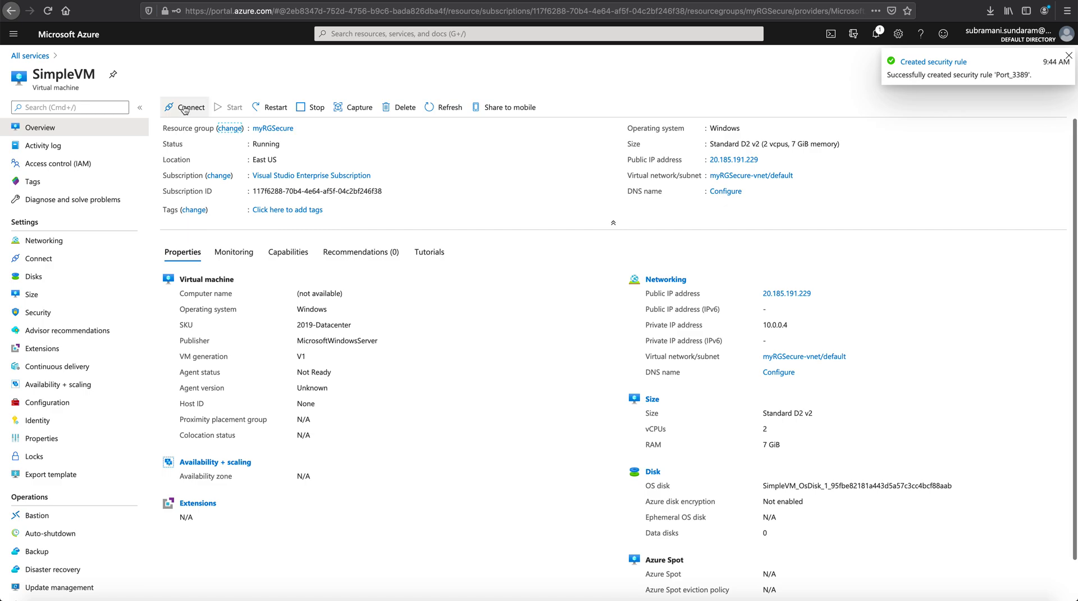
pyautogui.click(184, 108)
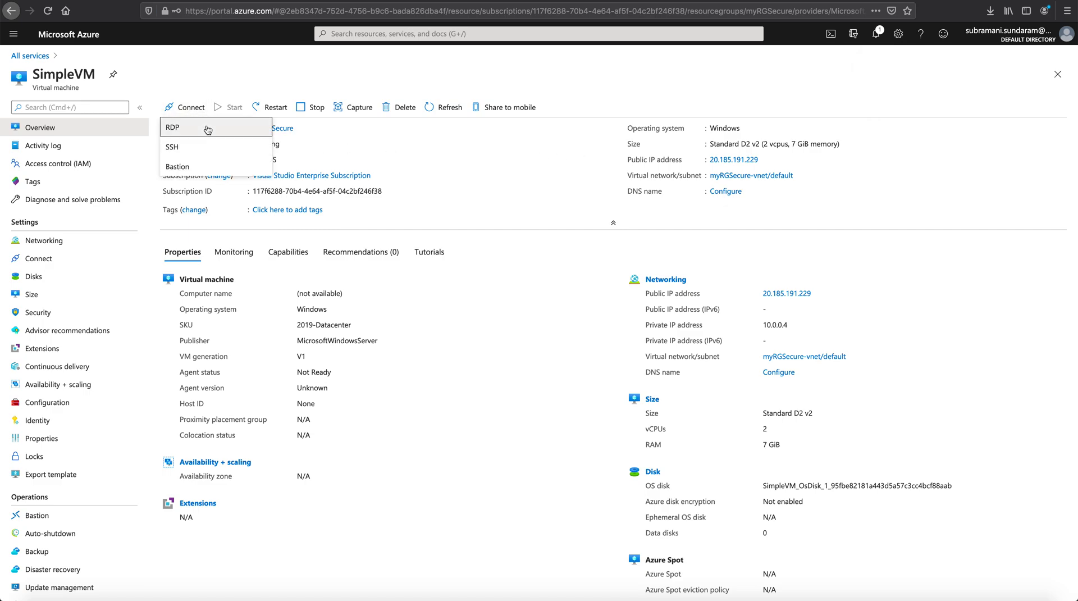
pyautogui.click(207, 130)
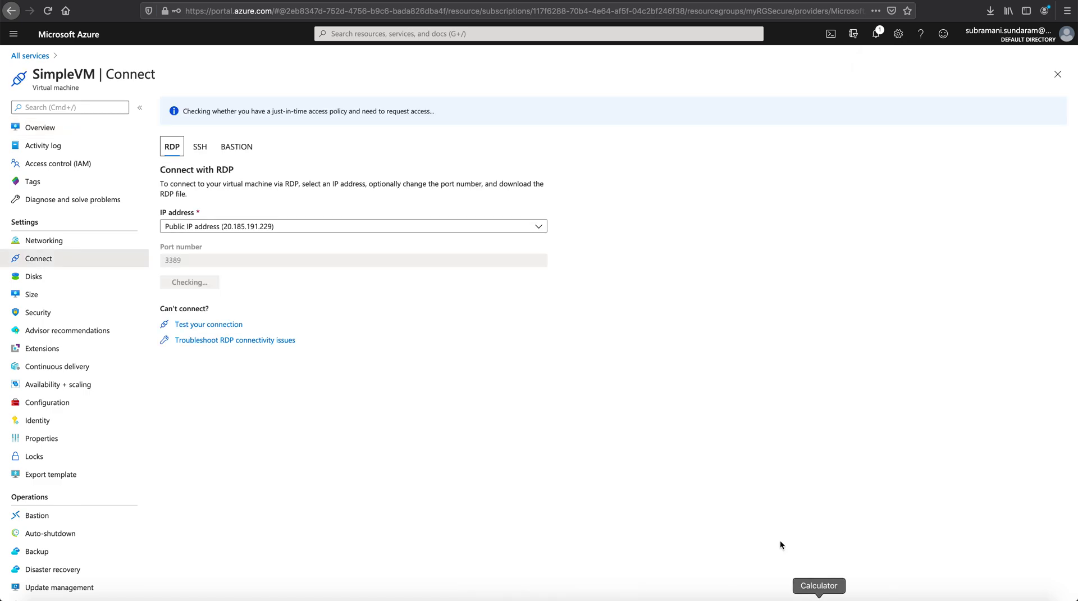
pyautogui.click(212, 283)
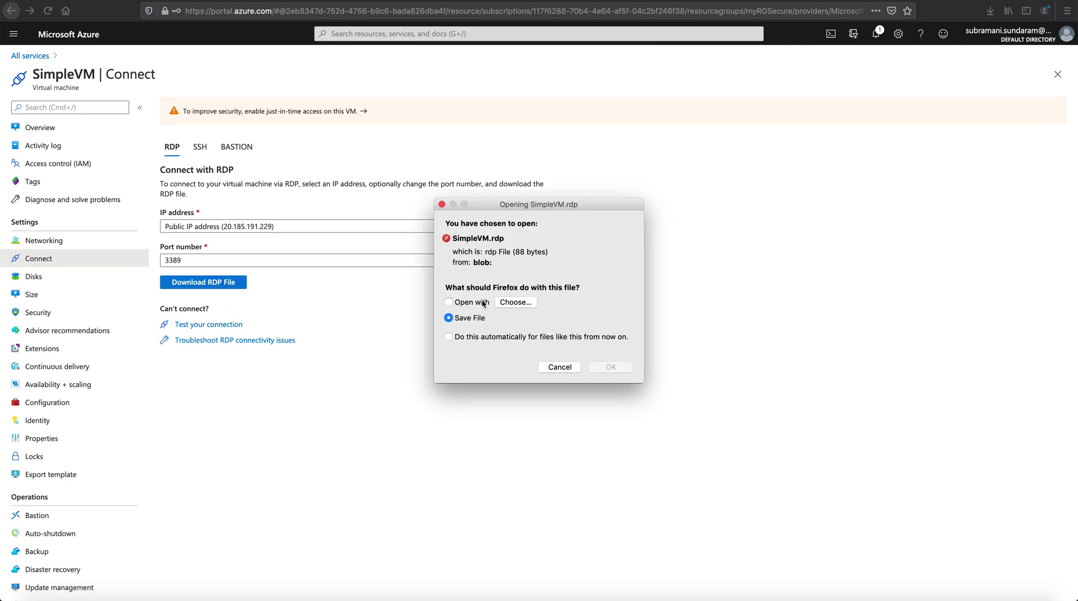
pyautogui.click(629, 366)
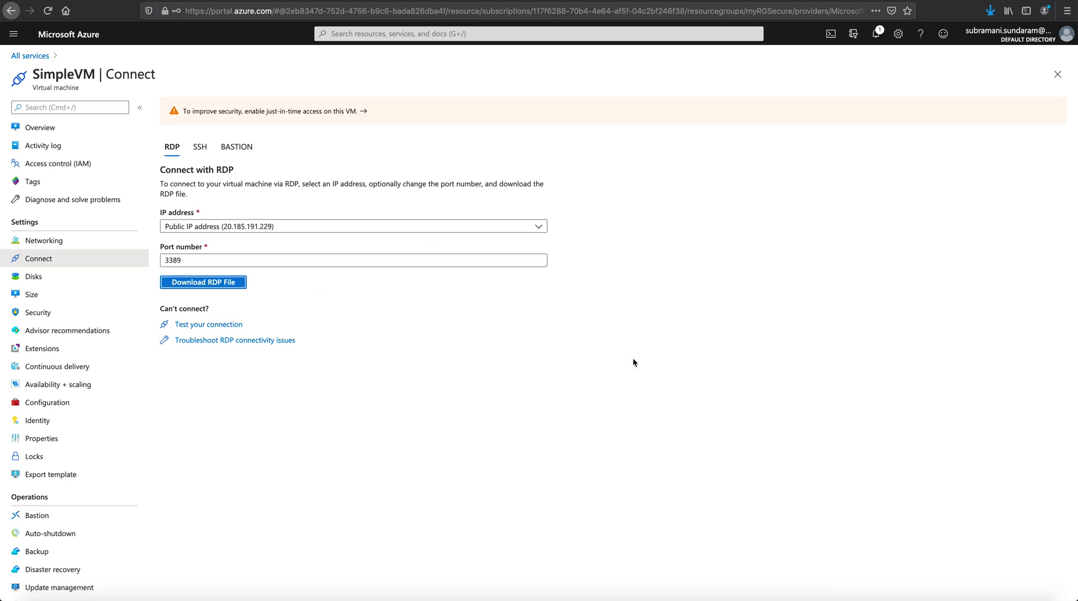
pyautogui.click(995, 15)
pyautogui.click(804, 41)
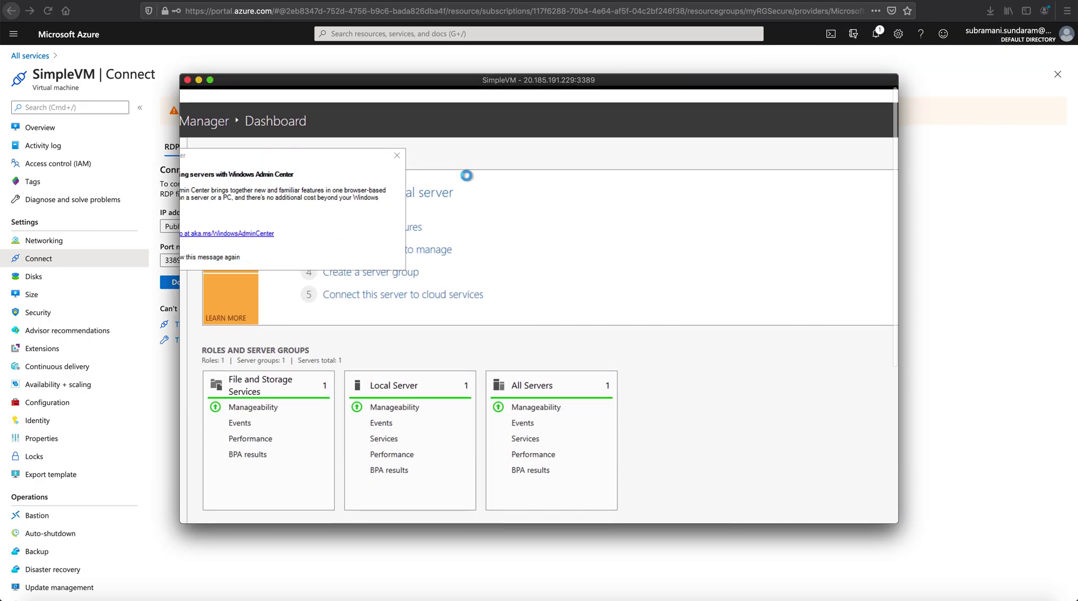
# Close Server Manager in the SimpleVM remote session and disconnect from the virtual machine.
pyautogui.click(787, 295)
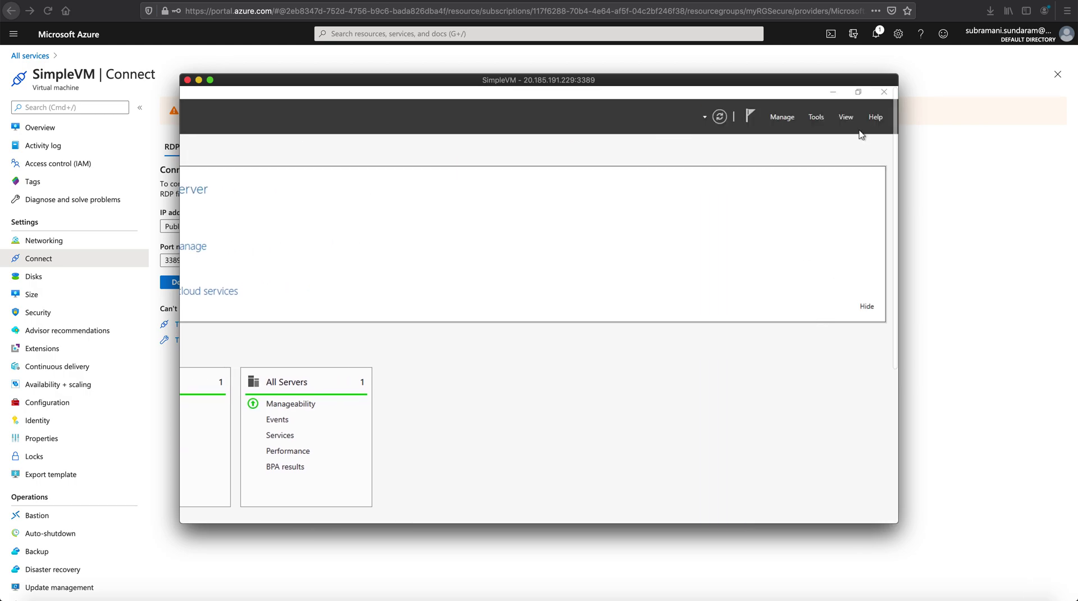
pyautogui.click(884, 92)
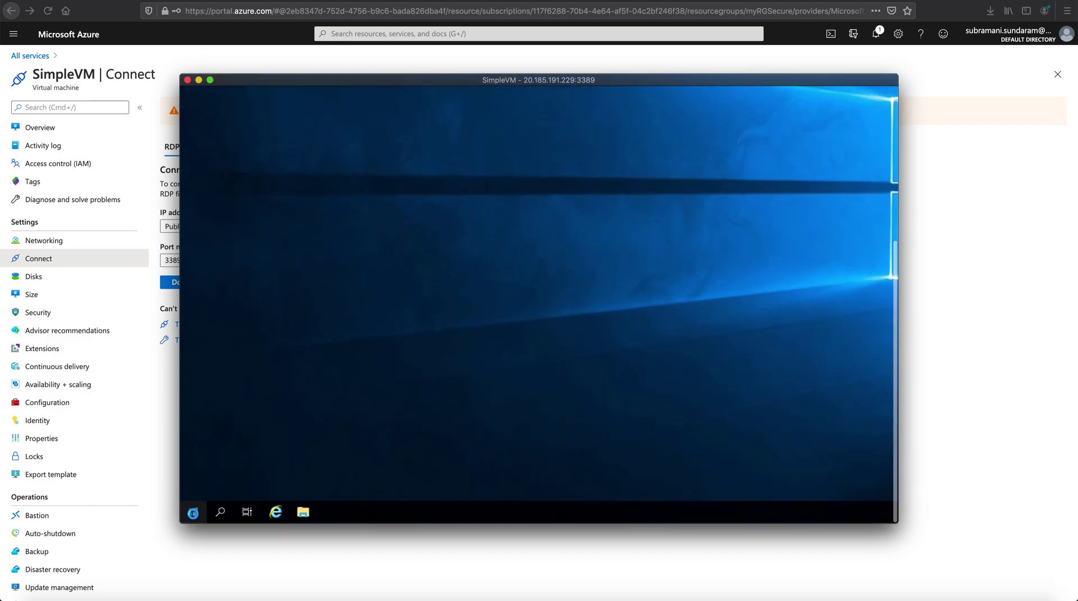
pyautogui.click(193, 511)
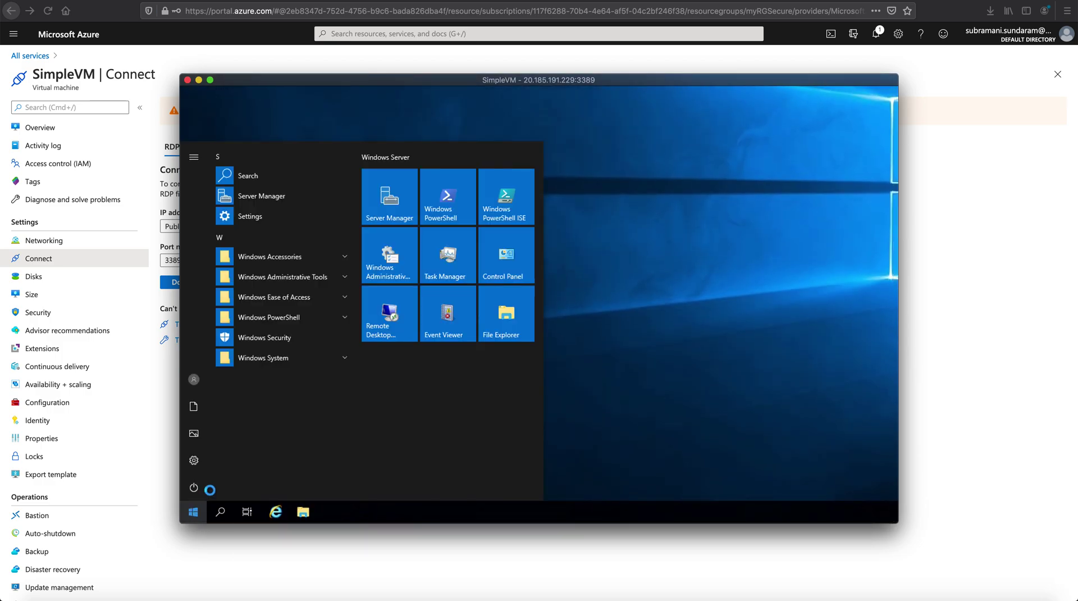
pyautogui.click(194, 488)
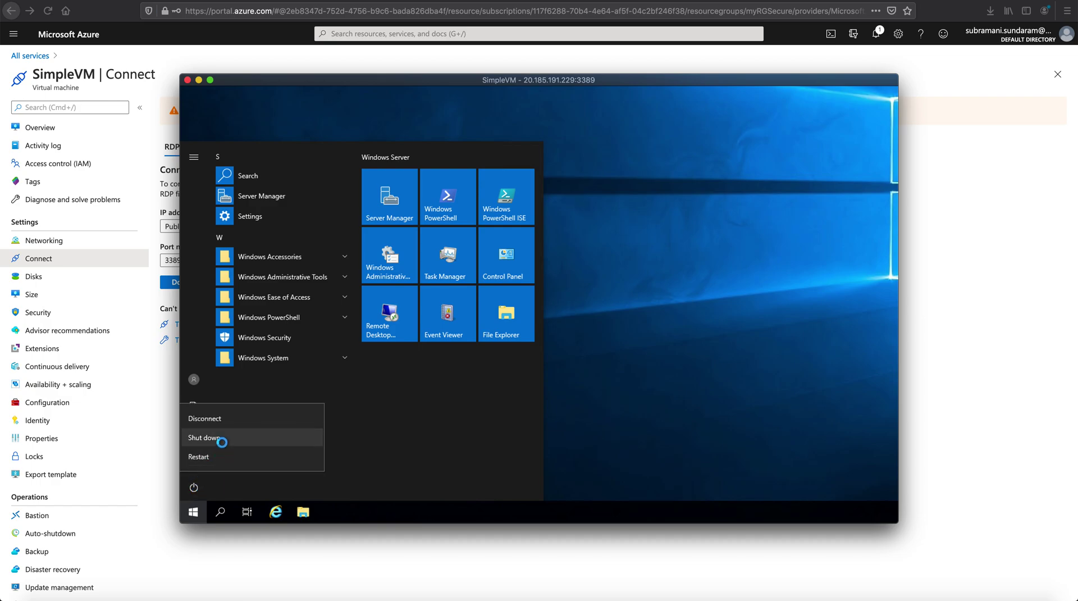
pyautogui.click(221, 420)
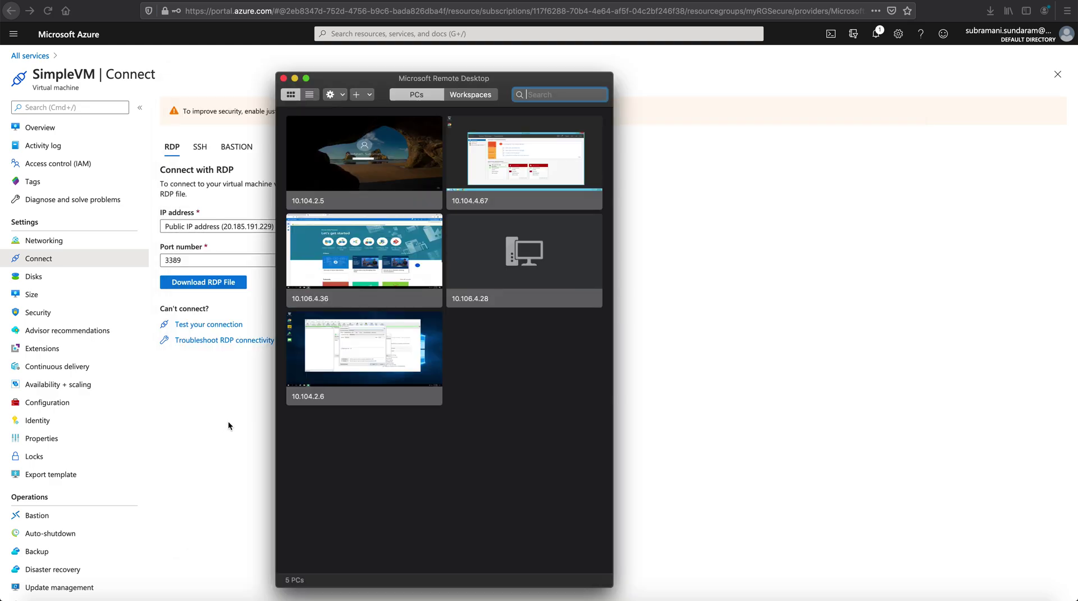
# Return to the Azure portal and open the overview of the SimpleVM virtual machine.
pyautogui.click(731, 381)
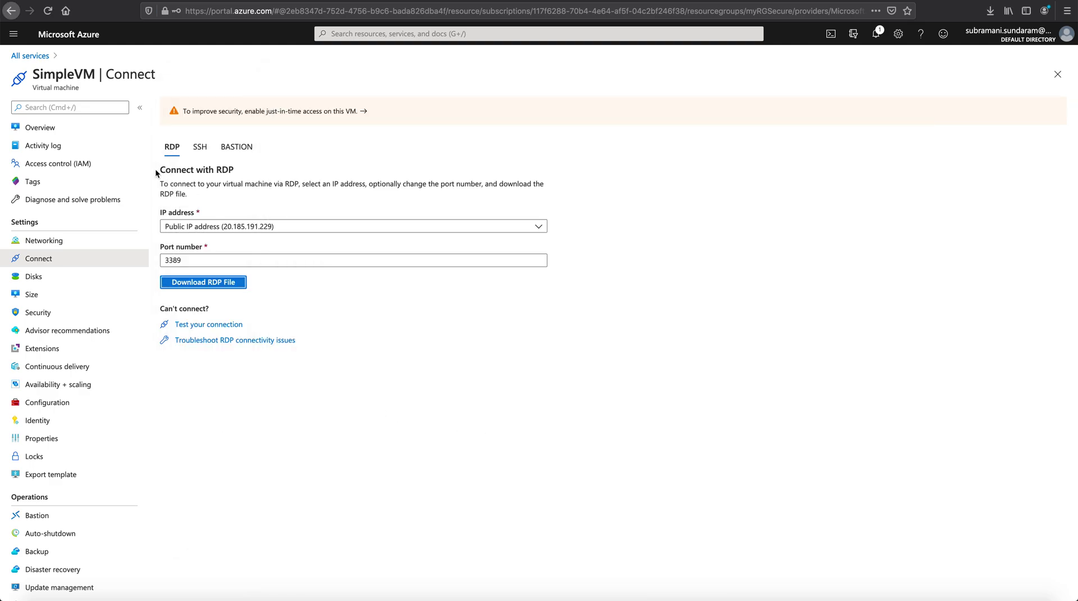
pyautogui.click(39, 127)
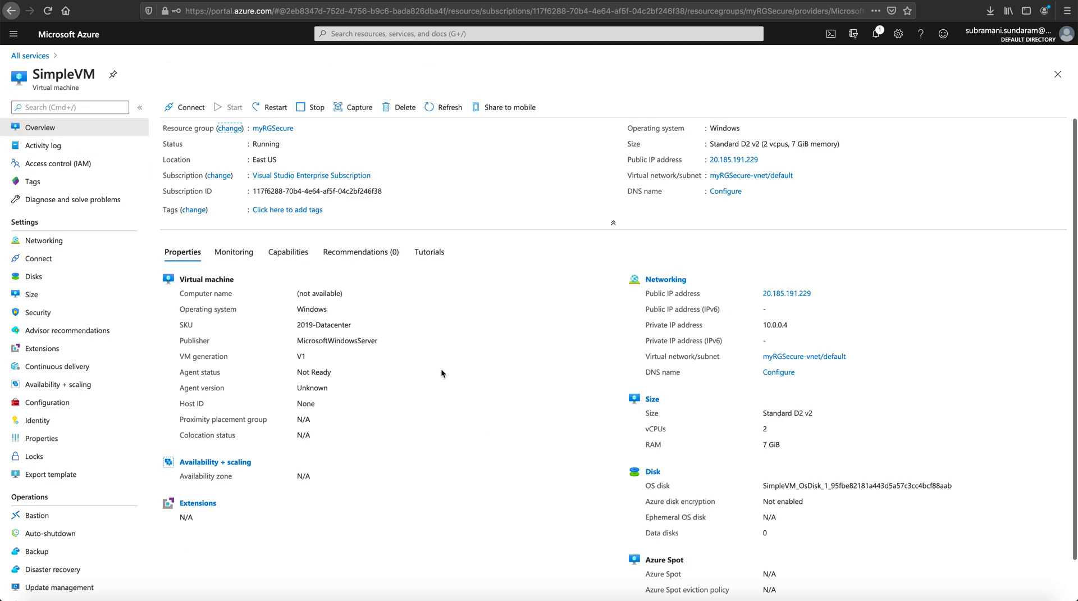